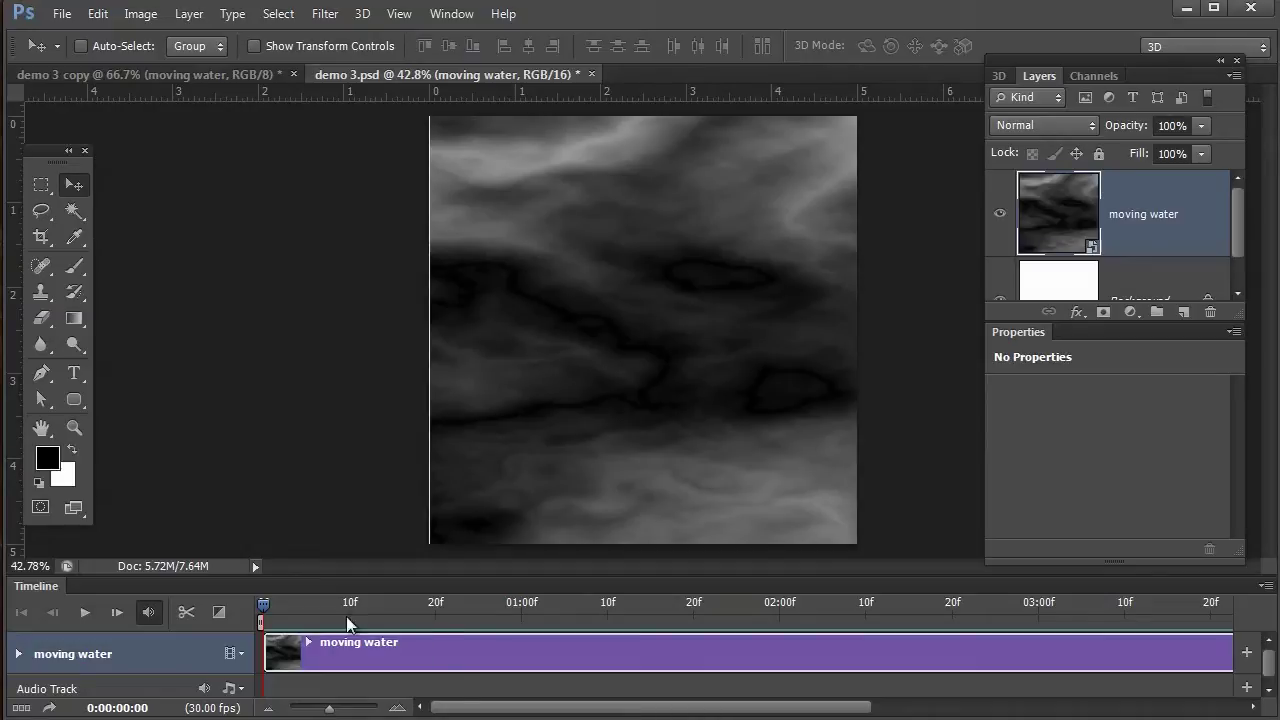
After previewing the water animation, create a new 5 × 5 inch document with an empty Layer 1.
{"action": "left_click_drag", "start_coordinate": [263, 602], "coordinate": [401, 620]}
{"action": "left_click_drag", "start_coordinate": [497, 618], "coordinate": [238, 612]}
{"action": "key", "text": "ctrl+n"}
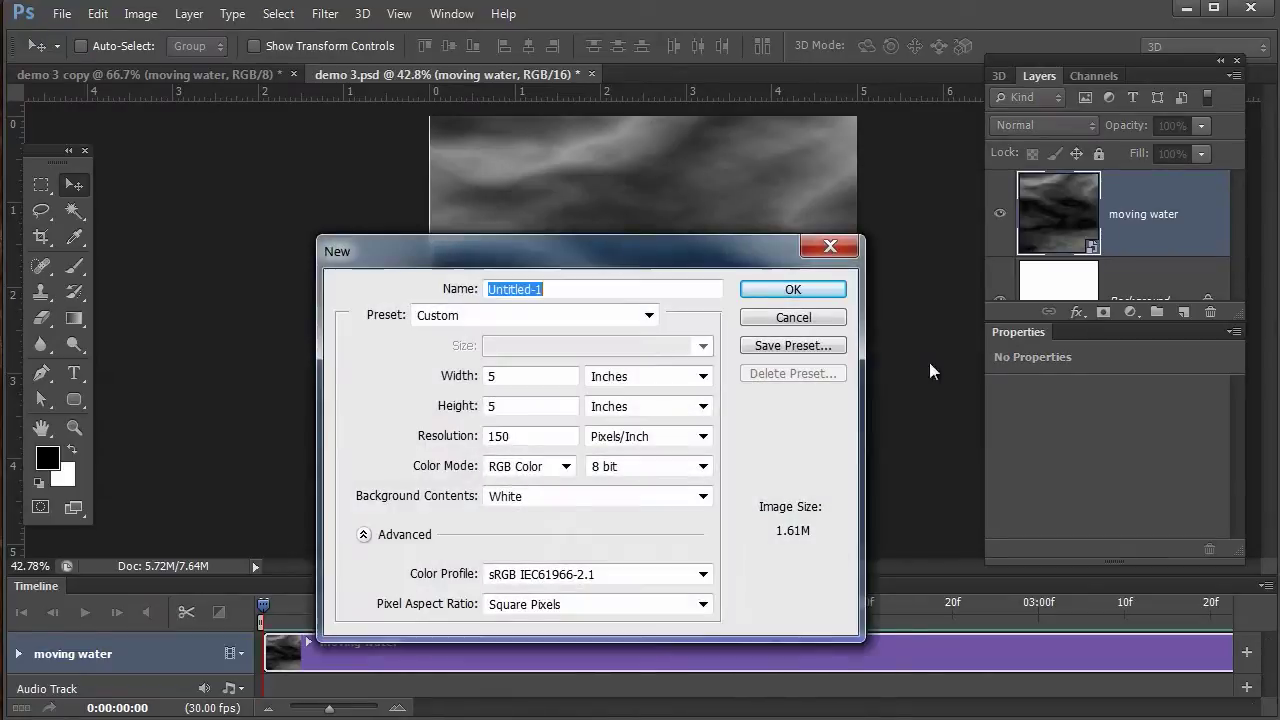
{"action": "left_click", "coordinate": [785, 289]}
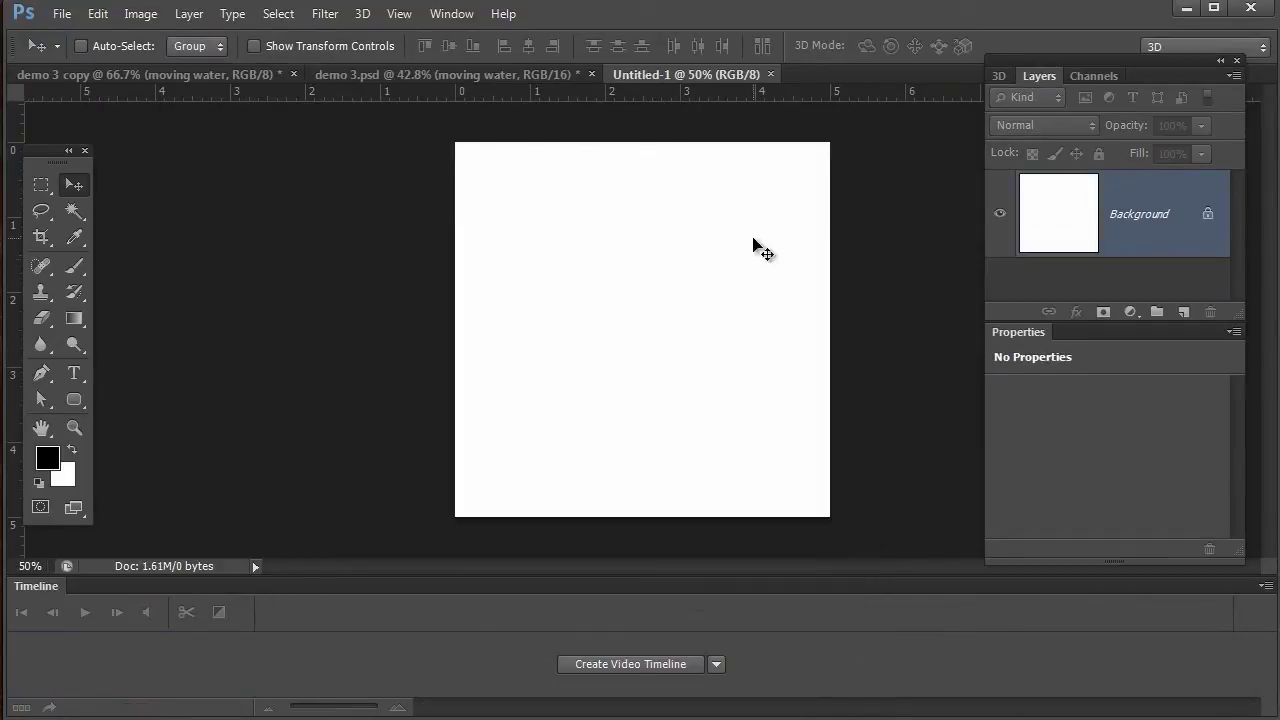
{"action": "left_click", "coordinate": [1183, 312]}
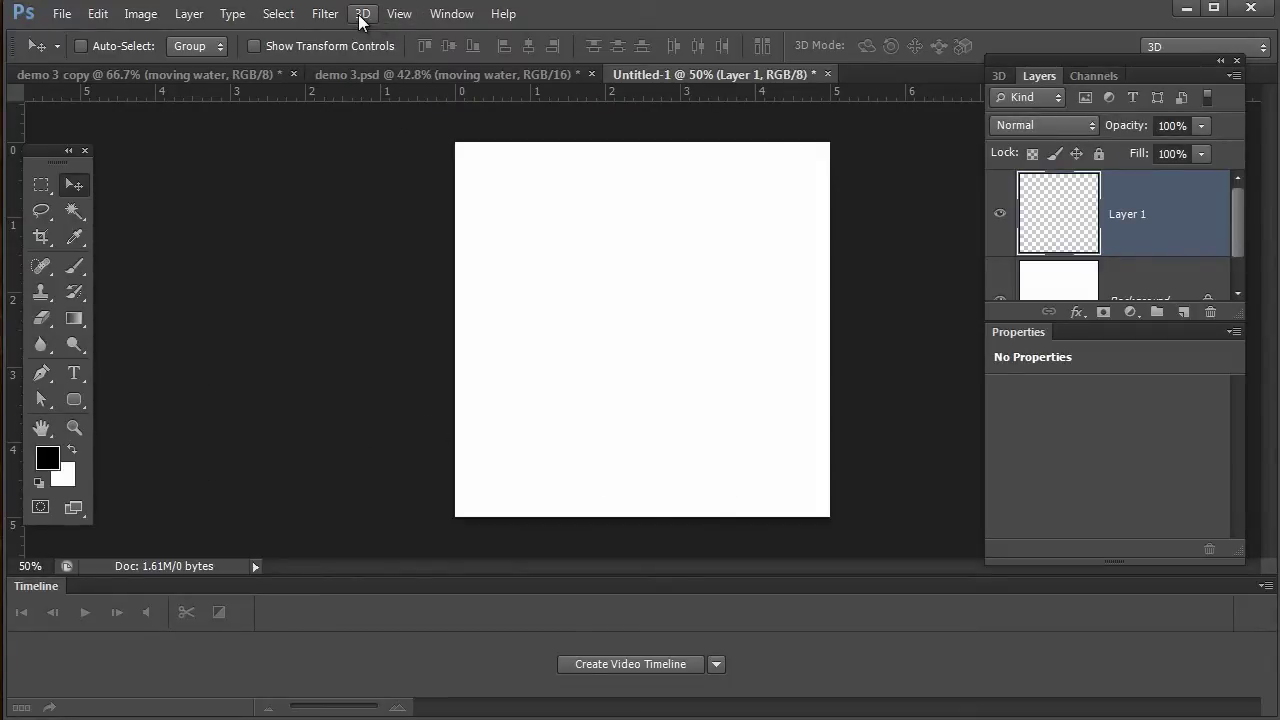
Render Clouds, then Difference Clouds twice on Layer 1 for a marbled grey pattern.
{"action": "left_click", "coordinate": [325, 14]}
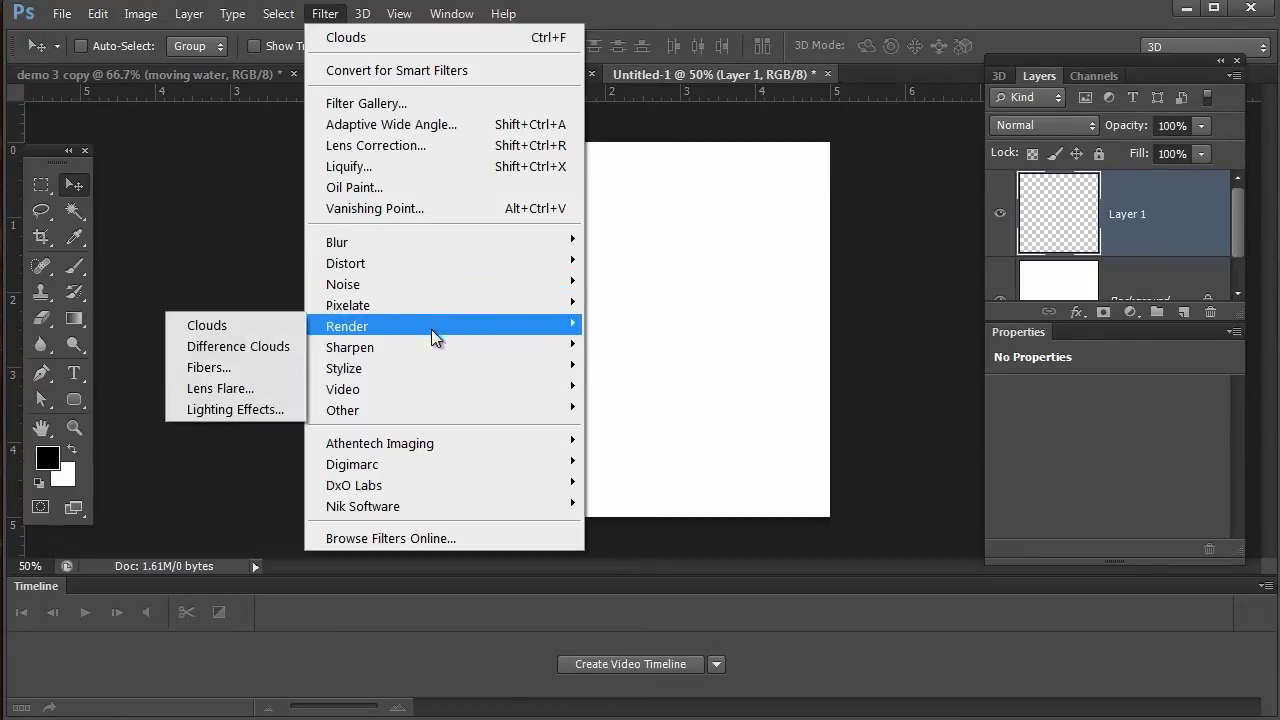
{"action": "mouse_move", "coordinate": [436, 322]}
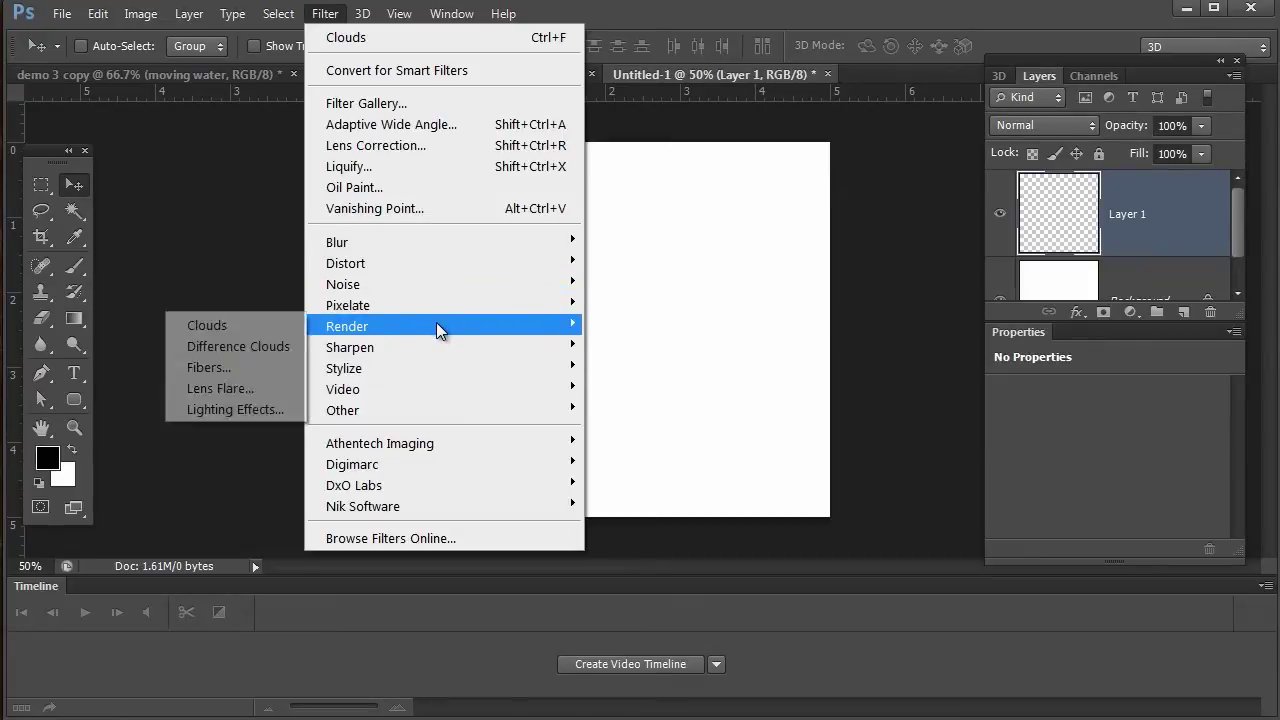
{"action": "left_click", "coordinate": [257, 325]}
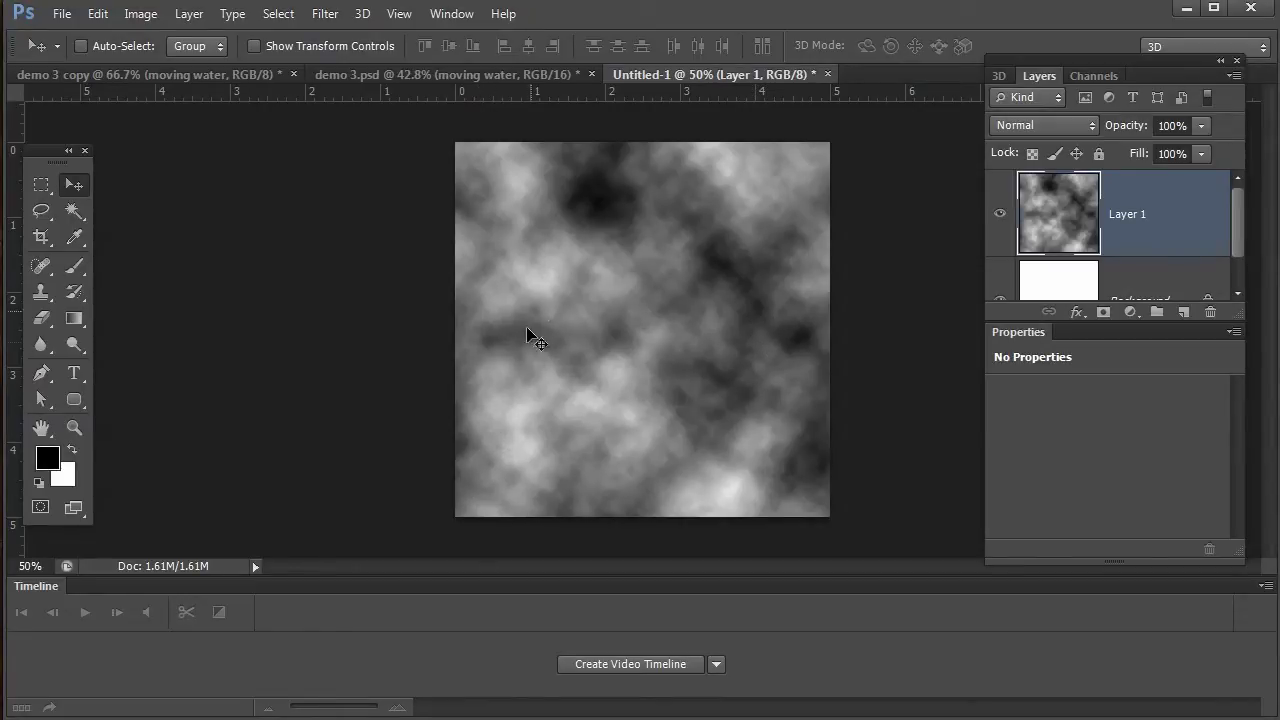
{"action": "left_click", "coordinate": [325, 14]}
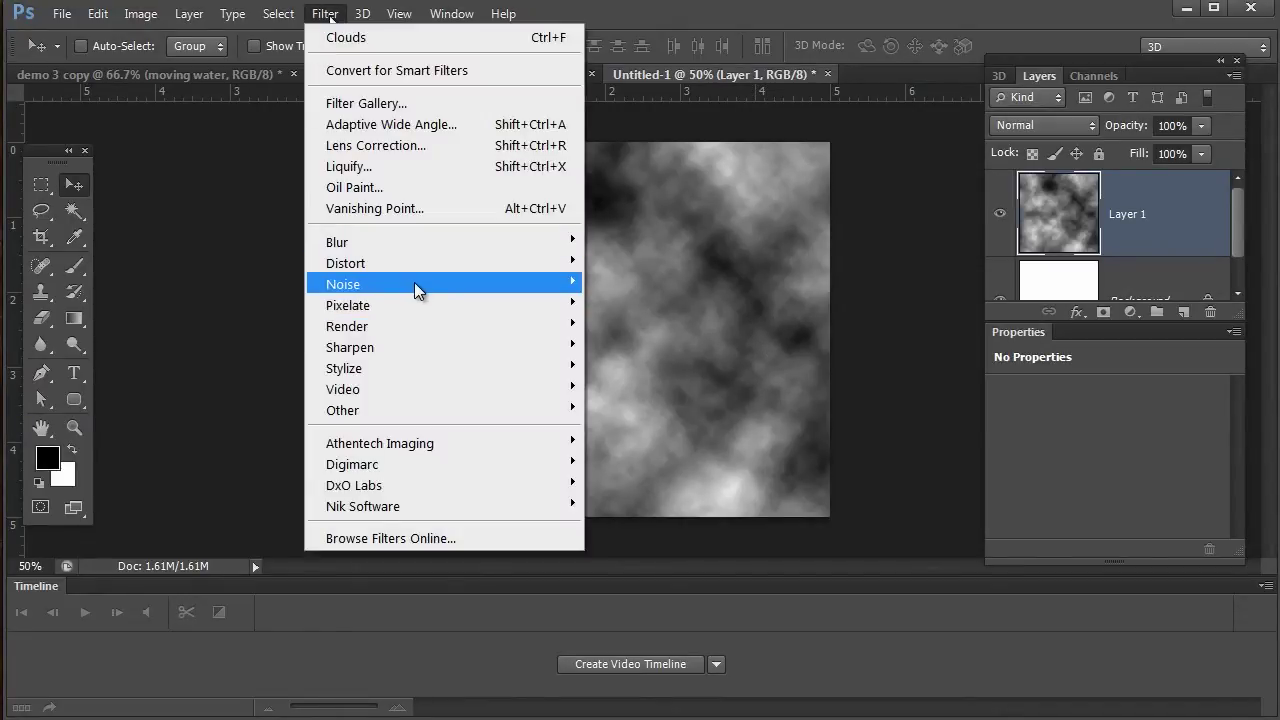
{"action": "mouse_move", "coordinate": [419, 323]}
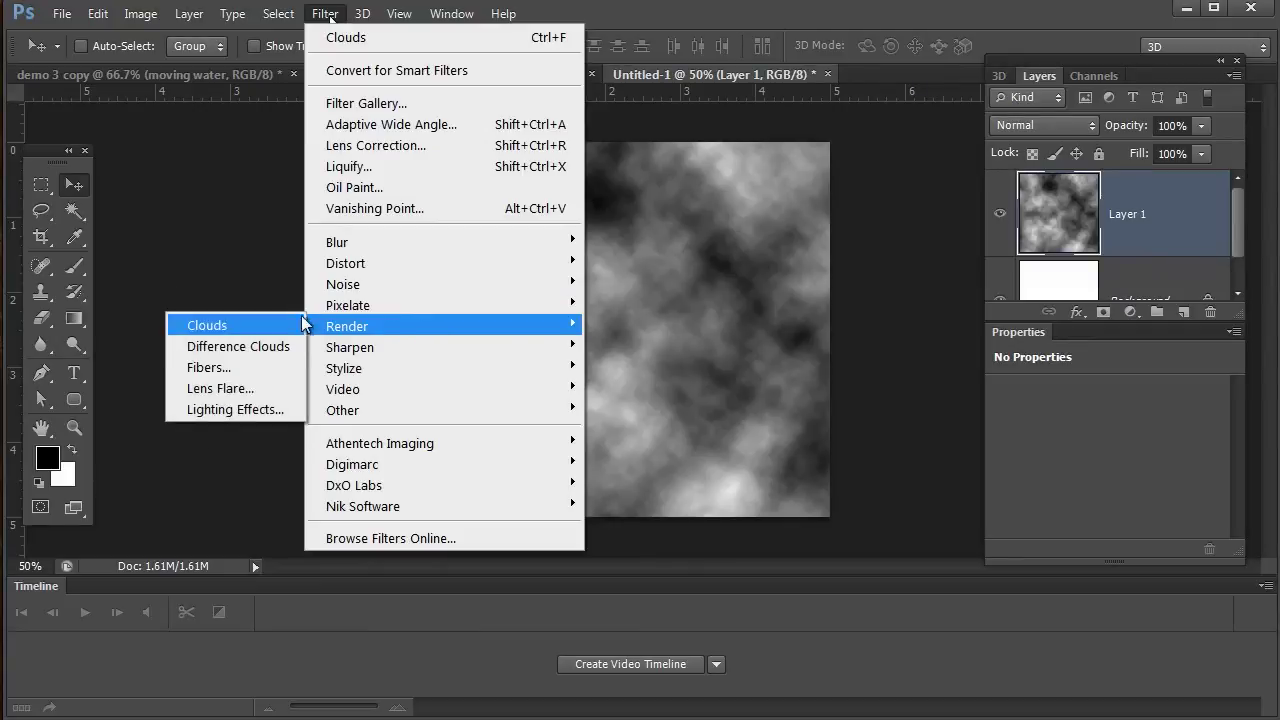
{"action": "left_click", "coordinate": [236, 346]}
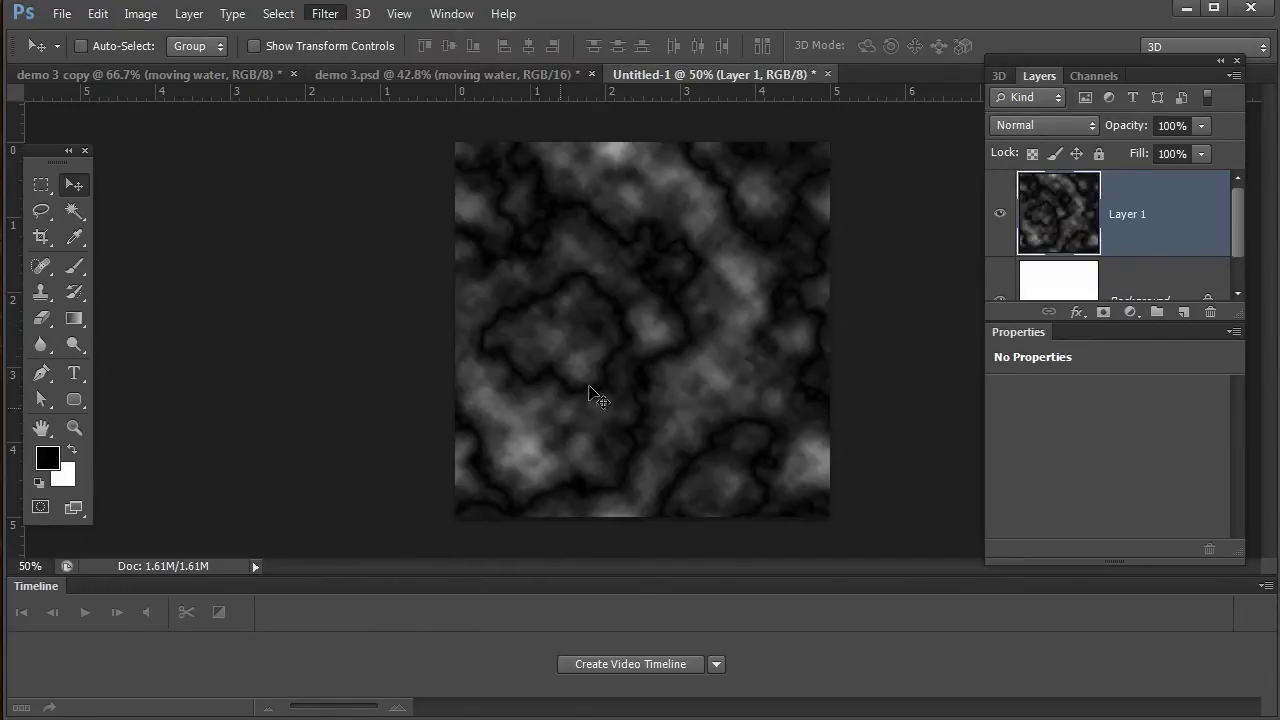
{"action": "key", "text": "ctrl+f"}
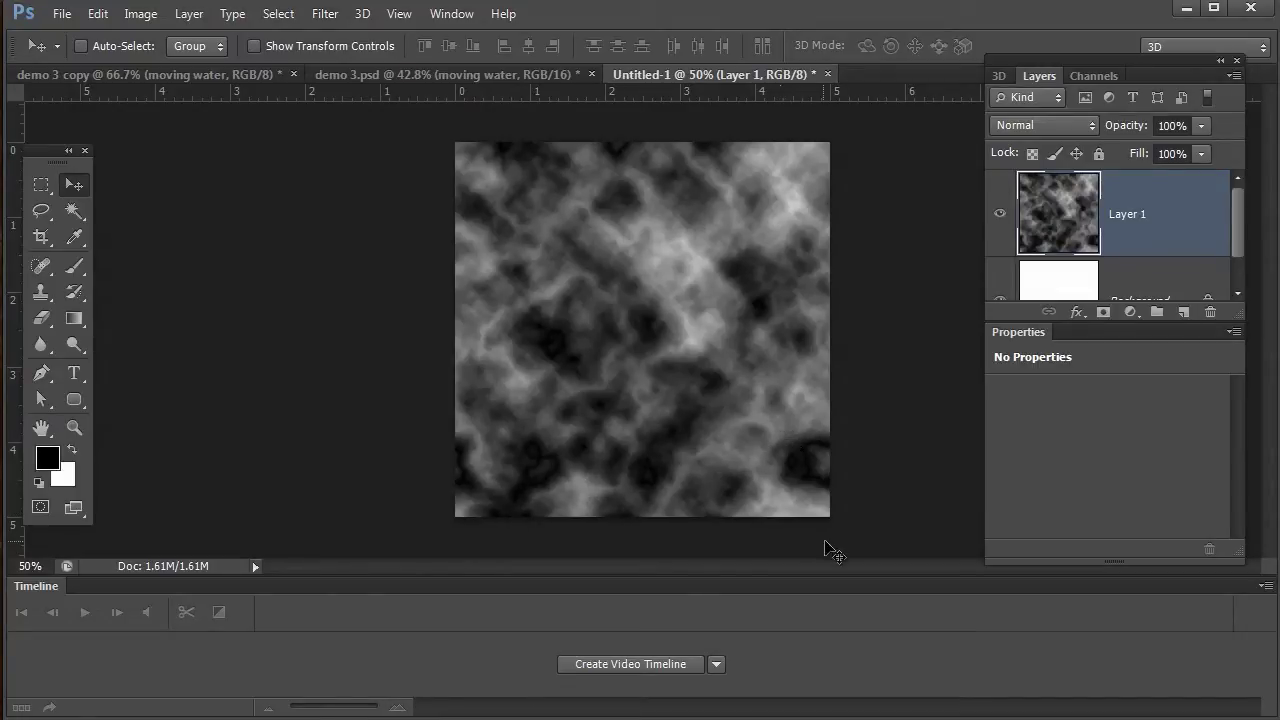
{"action": "left_click_drag", "start_coordinate": [814, 434], "coordinate": [726, 443]}
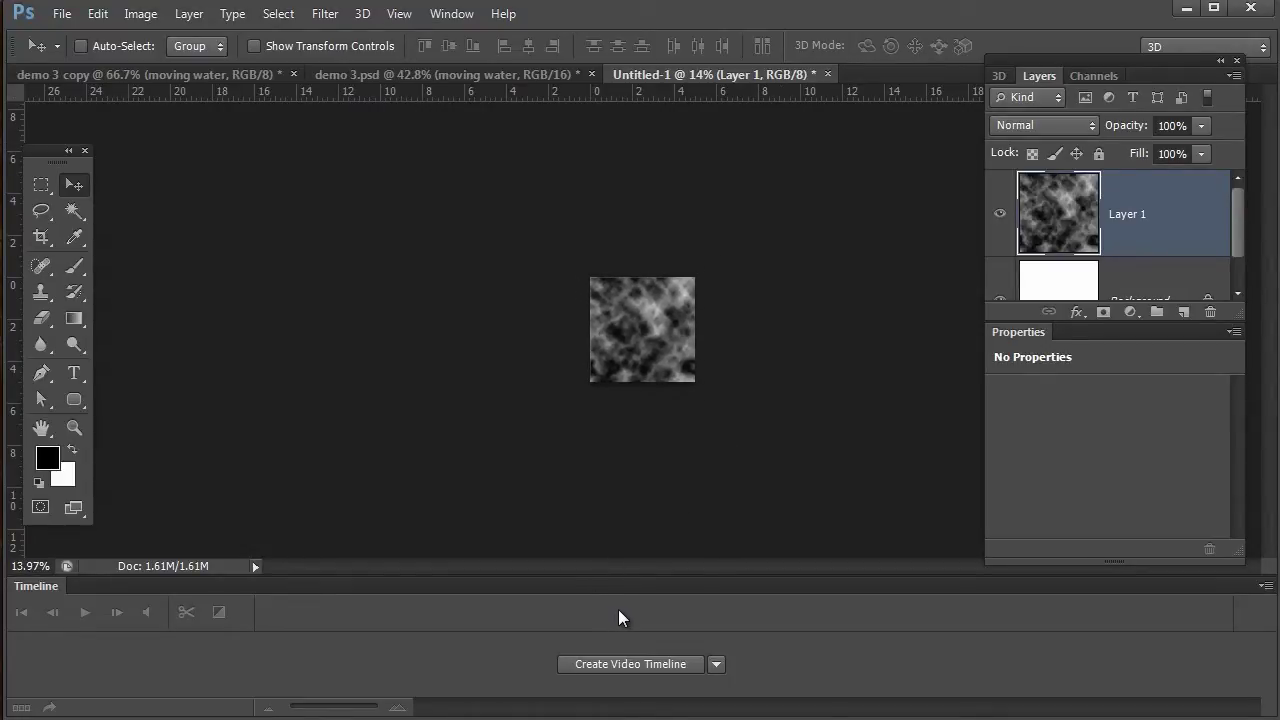
Transform Layer 1's clouds to about 588% width and 220% height, shifted downward.
{"action": "key", "text": "ctrl+t"}
{"action": "left_click_drag", "start_coordinate": [700, 338], "coordinate": [1208, 330]}
{"action": "left_click_drag", "start_coordinate": [899, 279], "coordinate": [899, 216]}
{"action": "left_click_drag", "start_coordinate": [799, 305], "coordinate": [785, 358]}
{"action": "key", "text": "Return"}
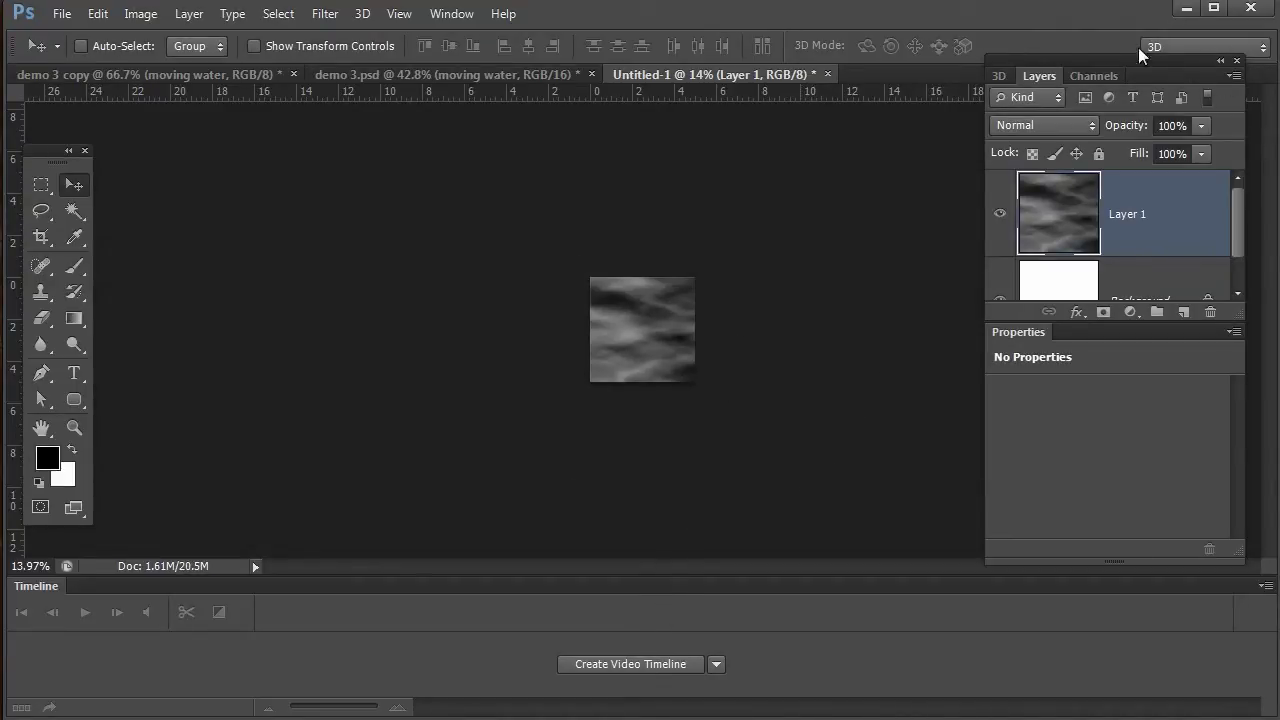
Create a video timeline, set a Layer 1 Position keyframe at 0f, and move to the last frame.
{"action": "double_click", "coordinate": [1063, 57]}
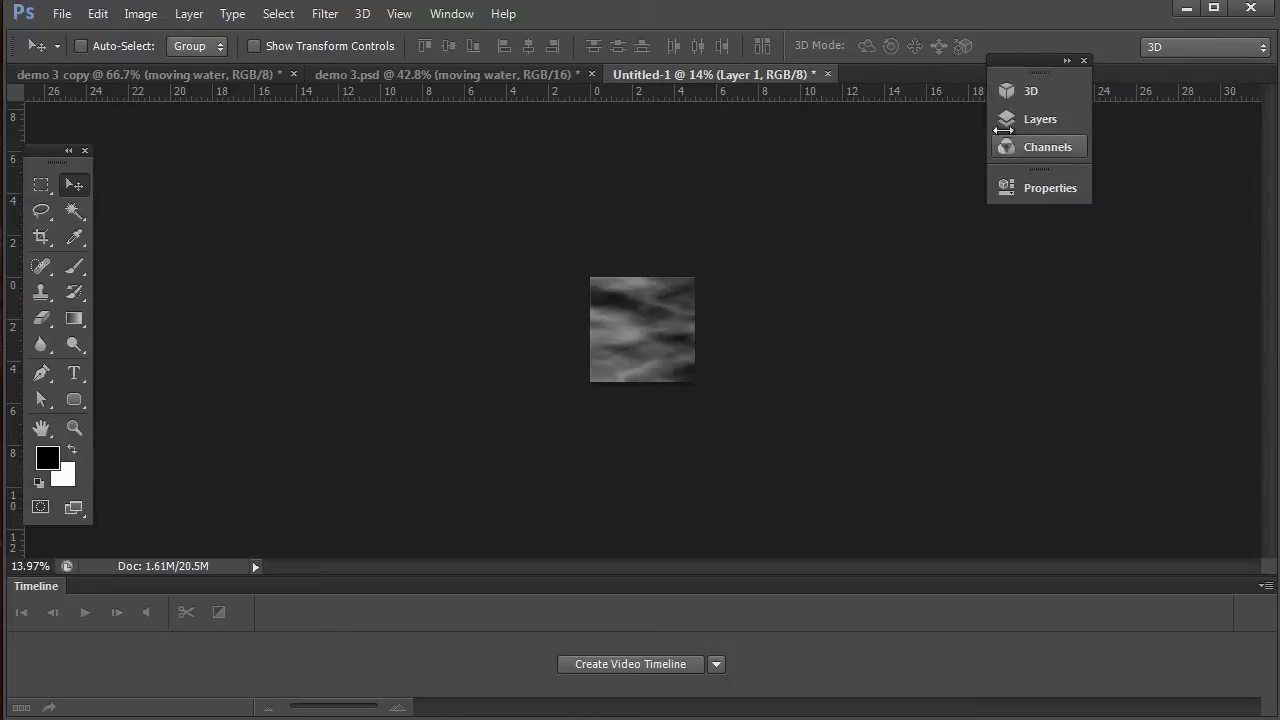
{"action": "left_click", "coordinate": [638, 666]}
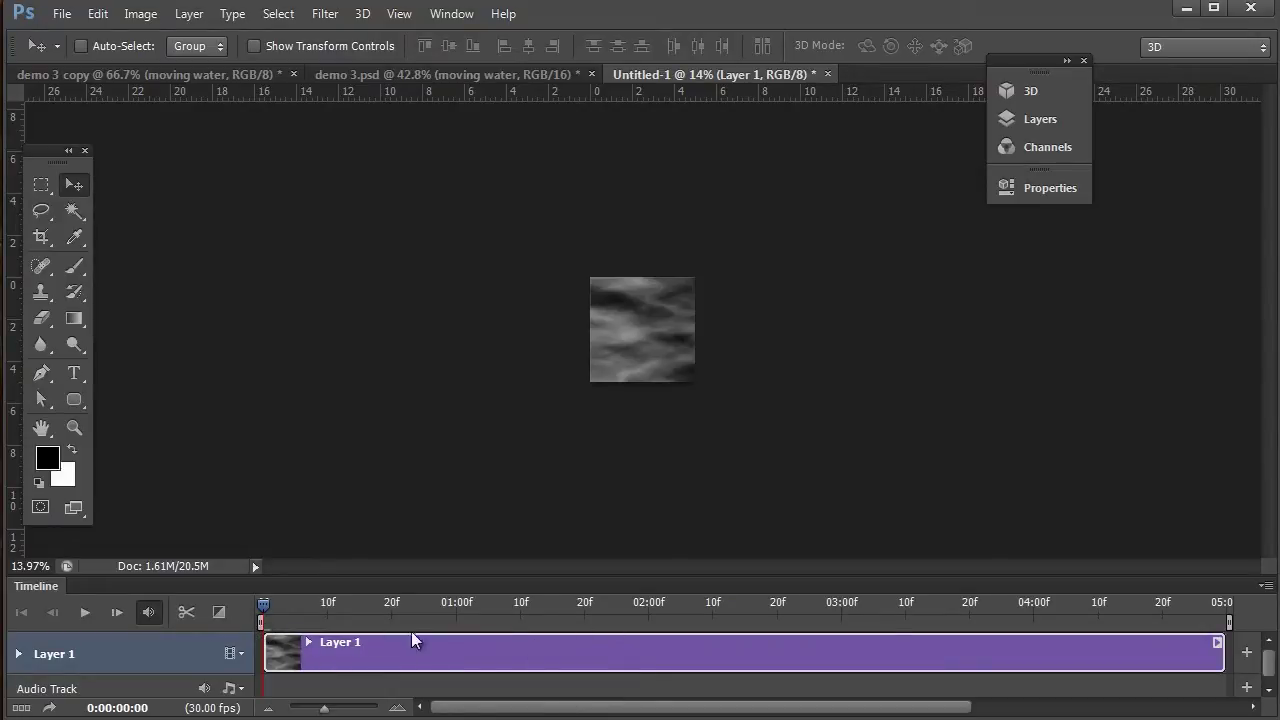
{"action": "left_click_drag", "start_coordinate": [646, 575], "coordinate": [612, 544]}
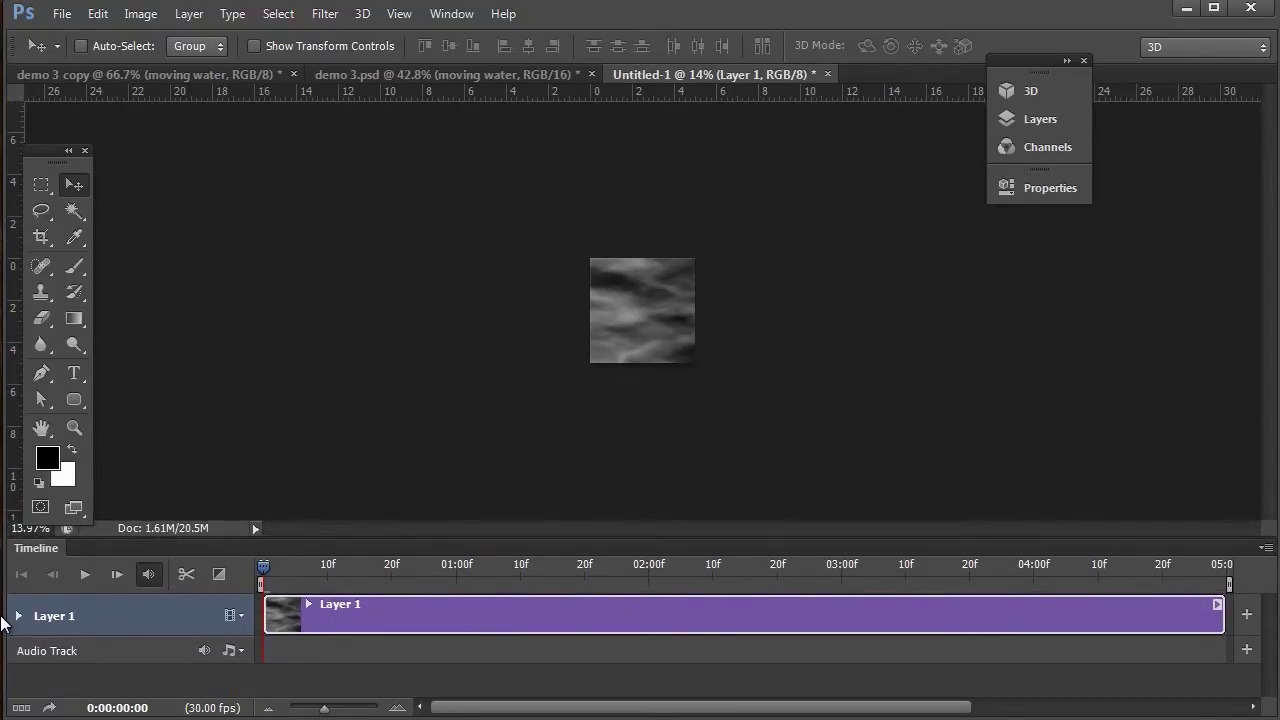
{"action": "left_click", "coordinate": [18, 616]}
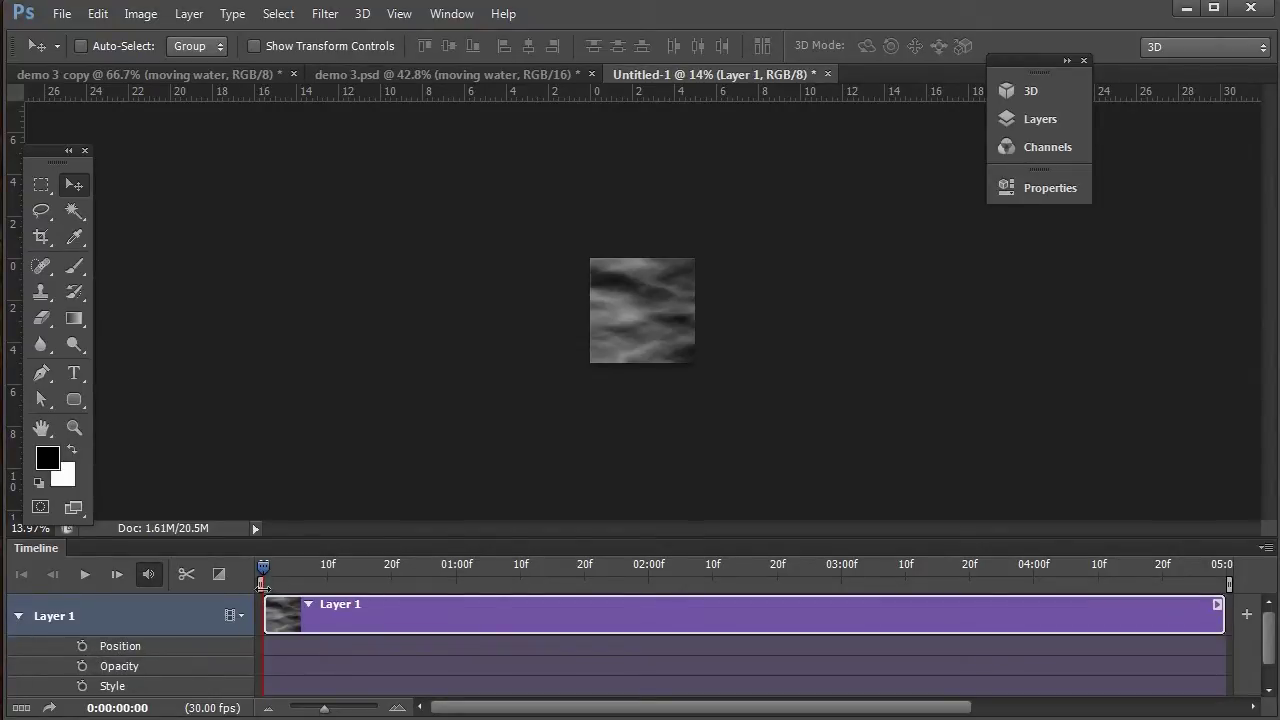
{"action": "left_click", "coordinate": [82, 646]}
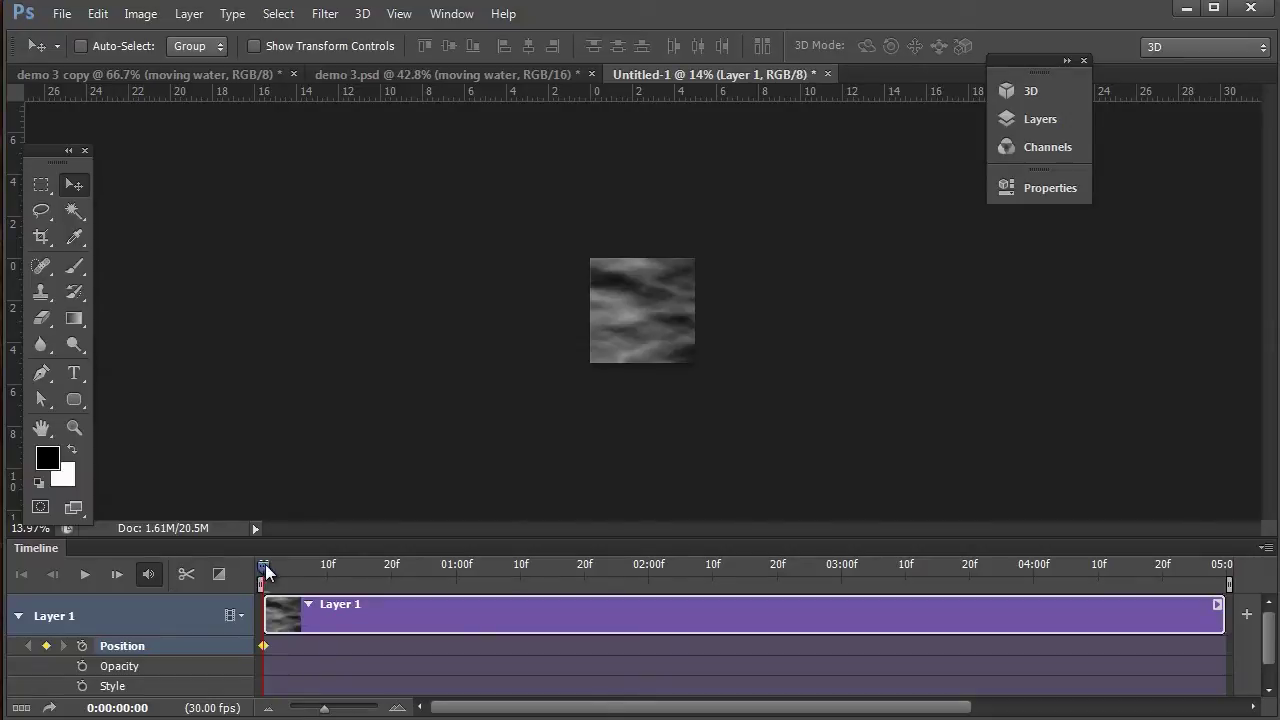
{"action": "left_click_drag", "start_coordinate": [432, 568], "coordinate": [1222, 556]}
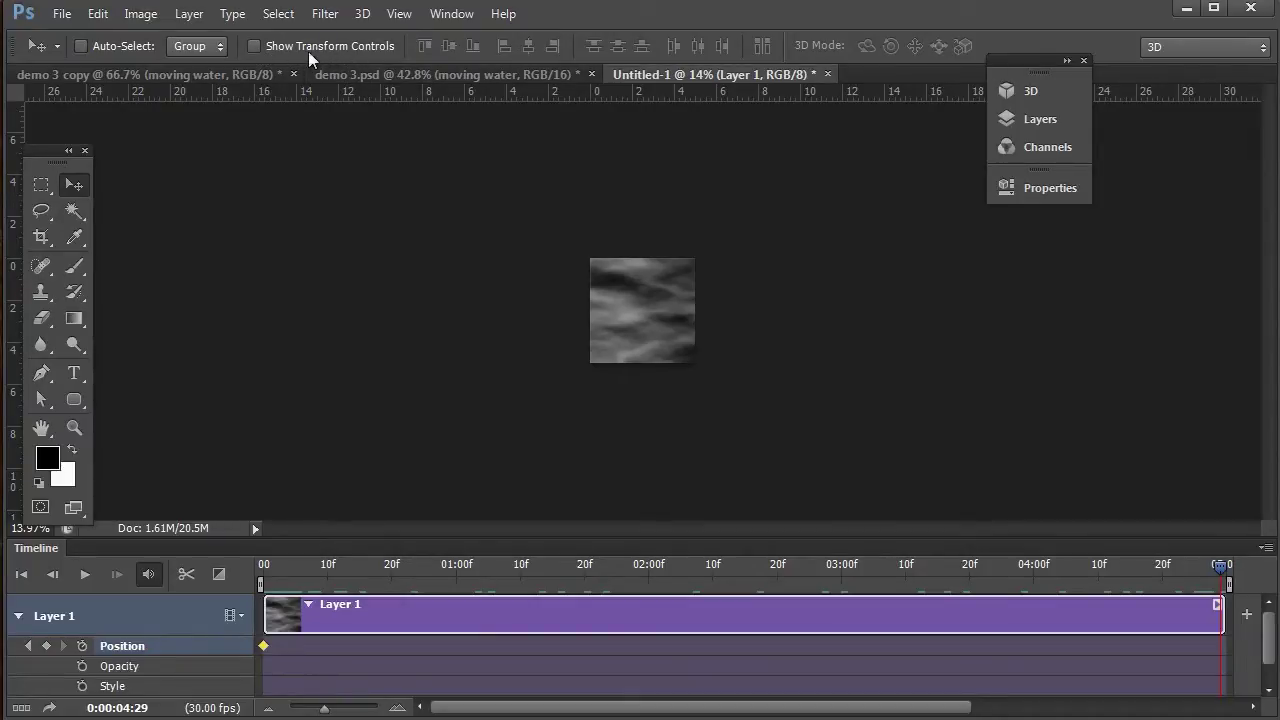
{"action": "left_click", "coordinate": [253, 46]}
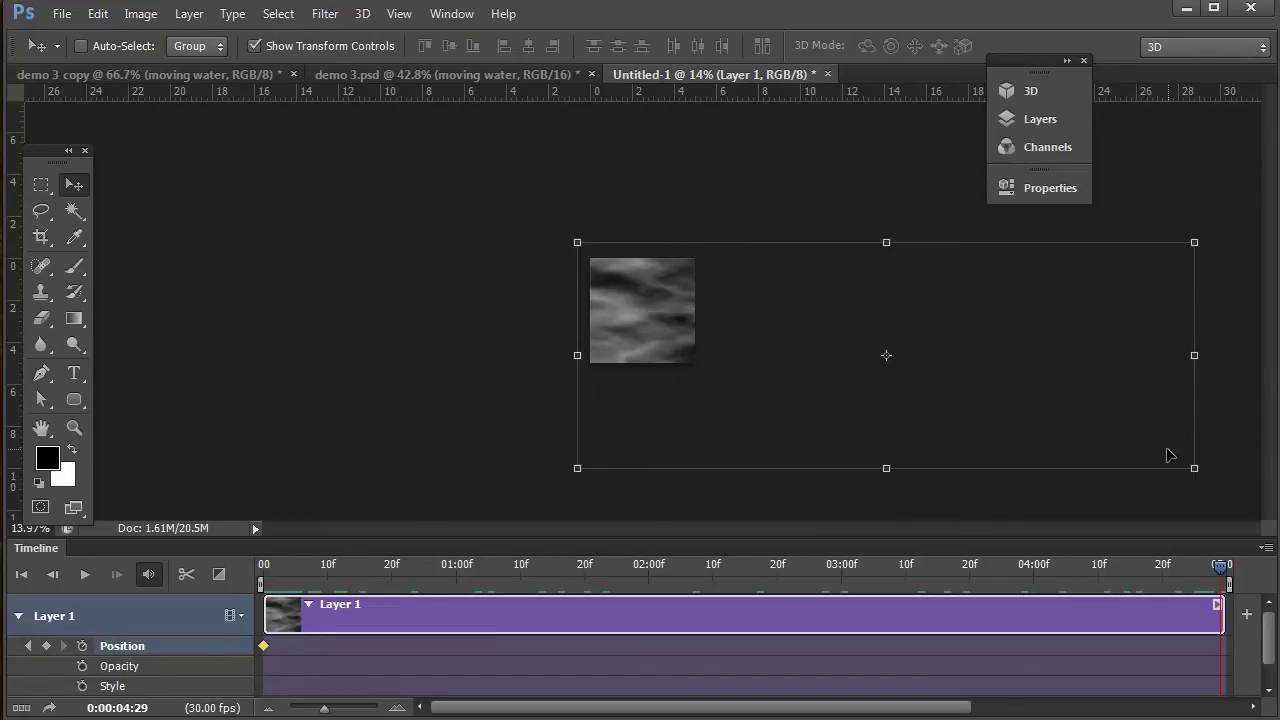
Drag the clouds left at the last frame for an end Position keyframe, then scrub to check the drift.
{"action": "left_click_drag", "start_coordinate": [1166, 449], "coordinate": [722, 447]}
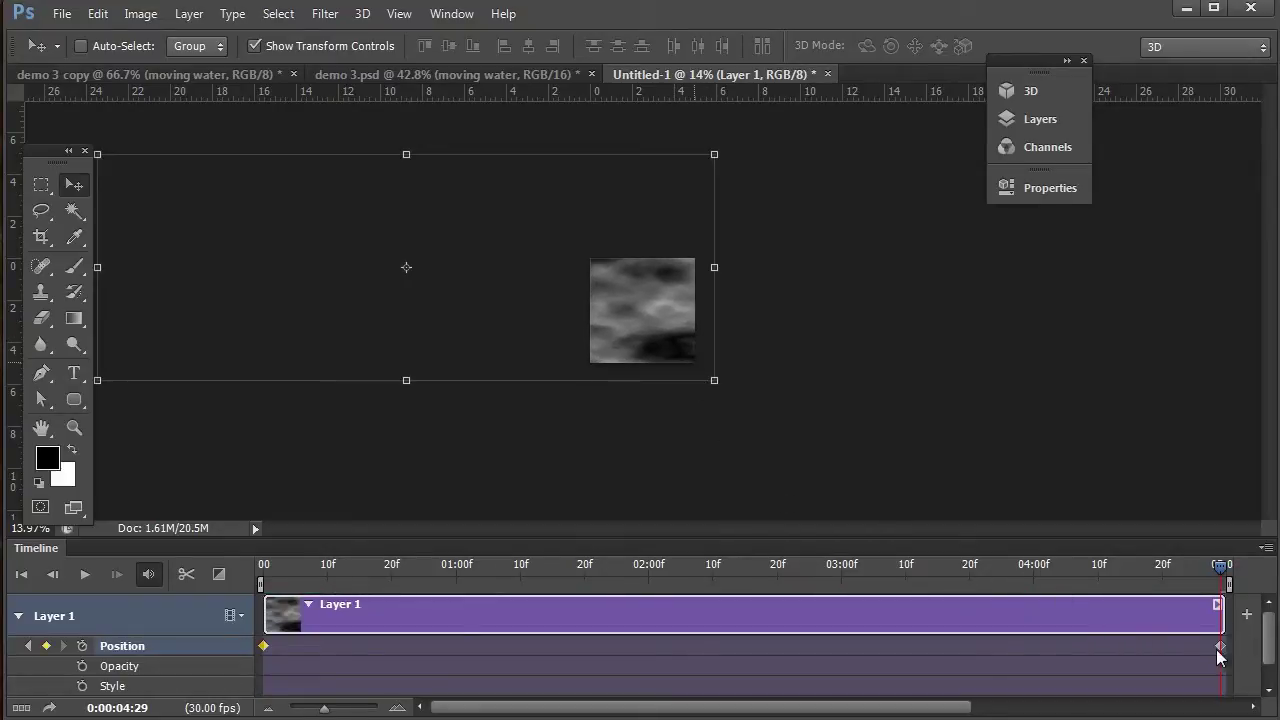
{"action": "left_click_drag", "start_coordinate": [1153, 568], "coordinate": [688, 568]}
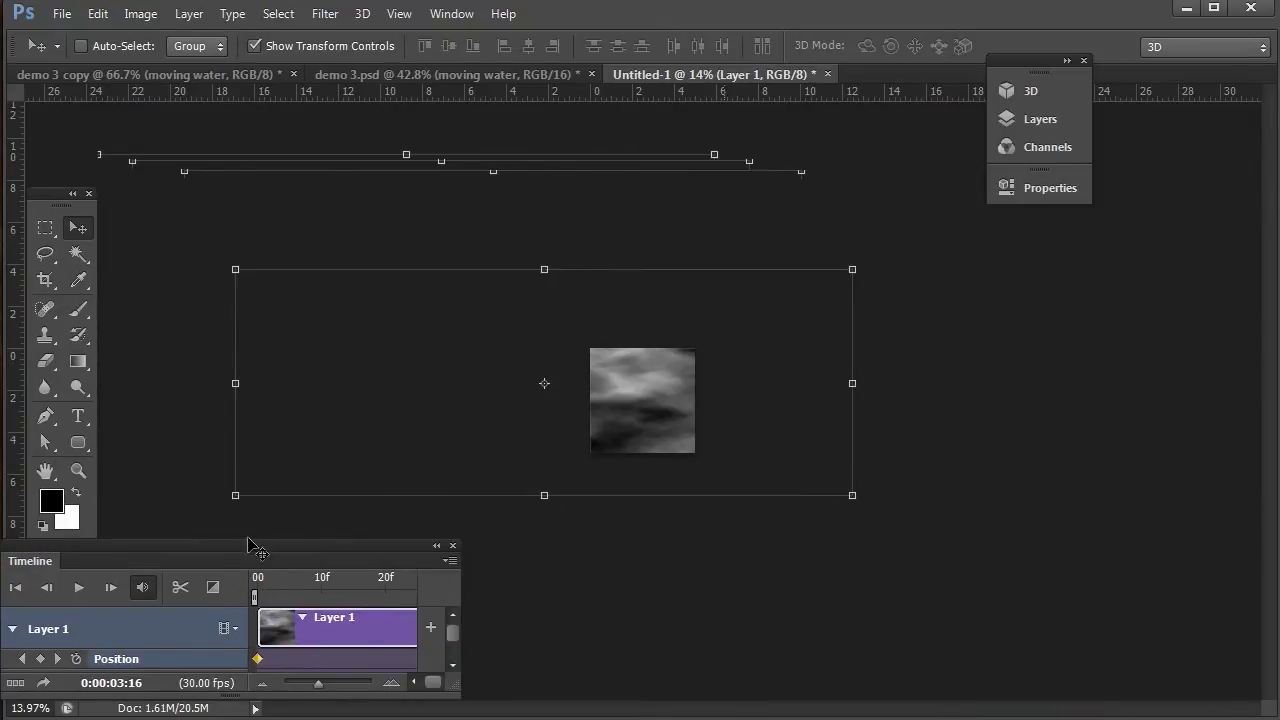
{"action": "left_click_drag", "start_coordinate": [259, 551], "coordinate": [351, 710]}
{"action": "left_click_drag", "start_coordinate": [552, 603], "coordinate": [1156, 605]}
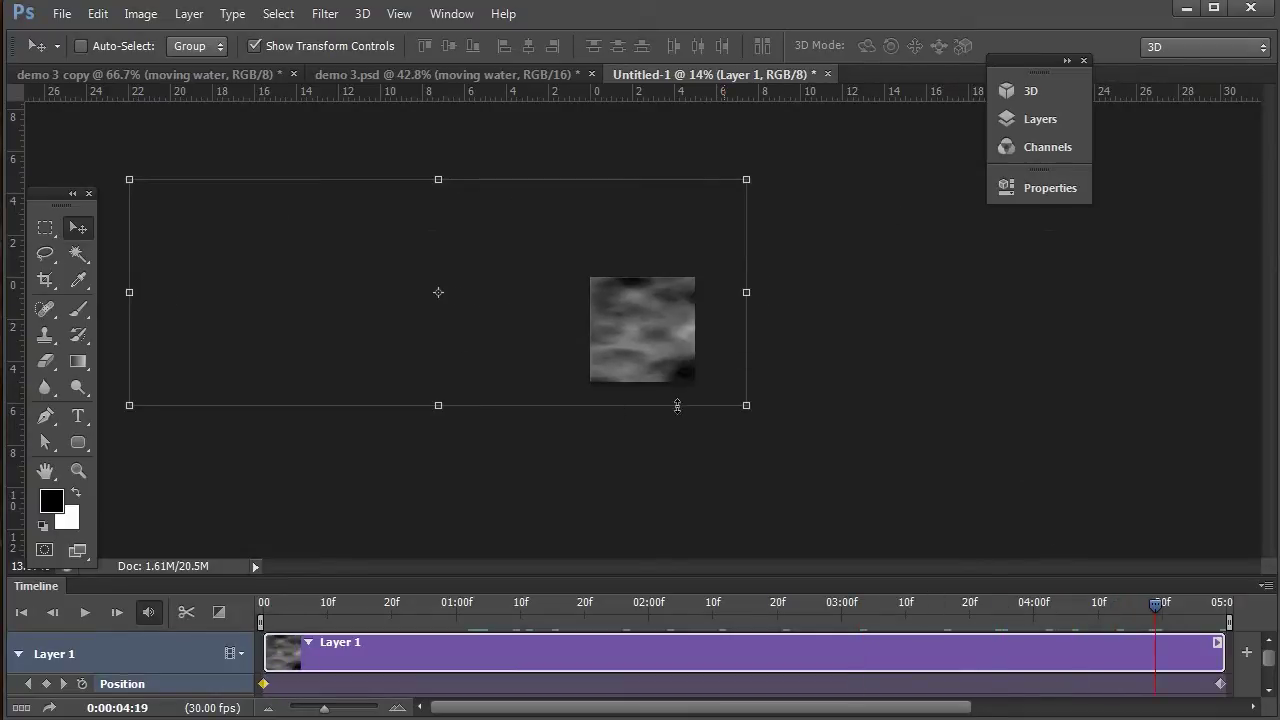
{"action": "left_click", "coordinate": [1266, 588]}
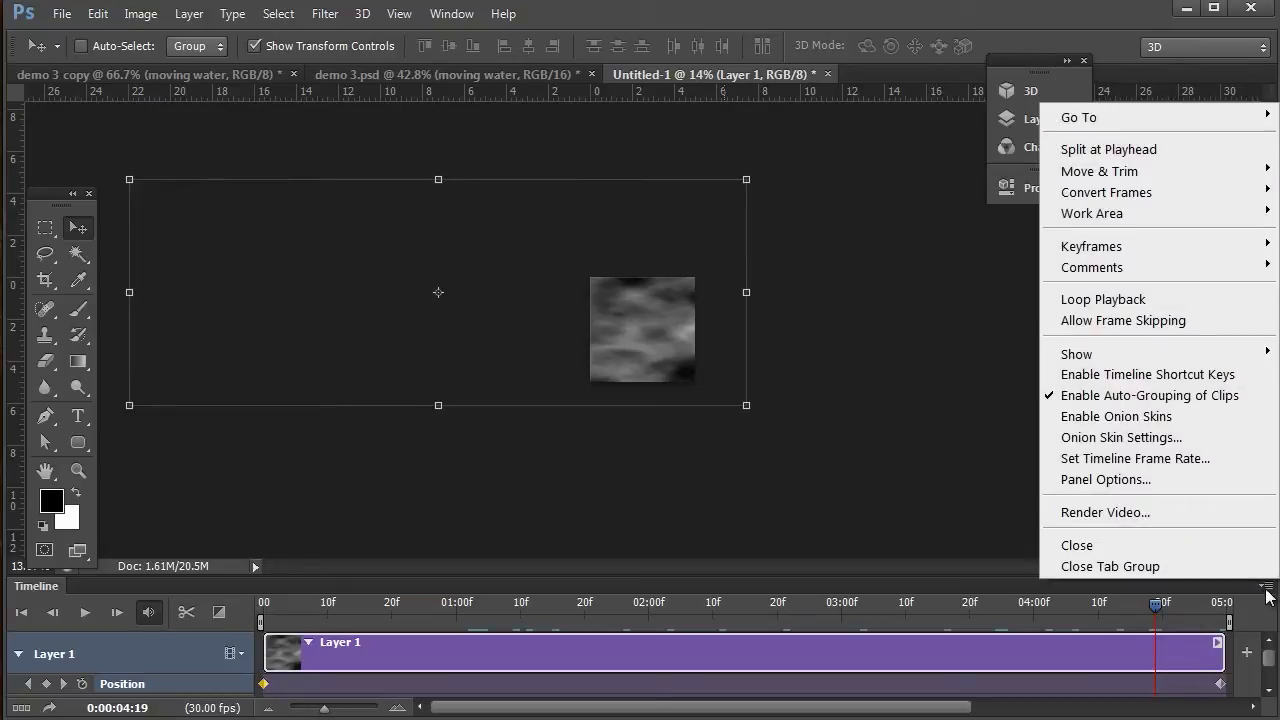
{"action": "left_click", "coordinate": [1266, 594]}
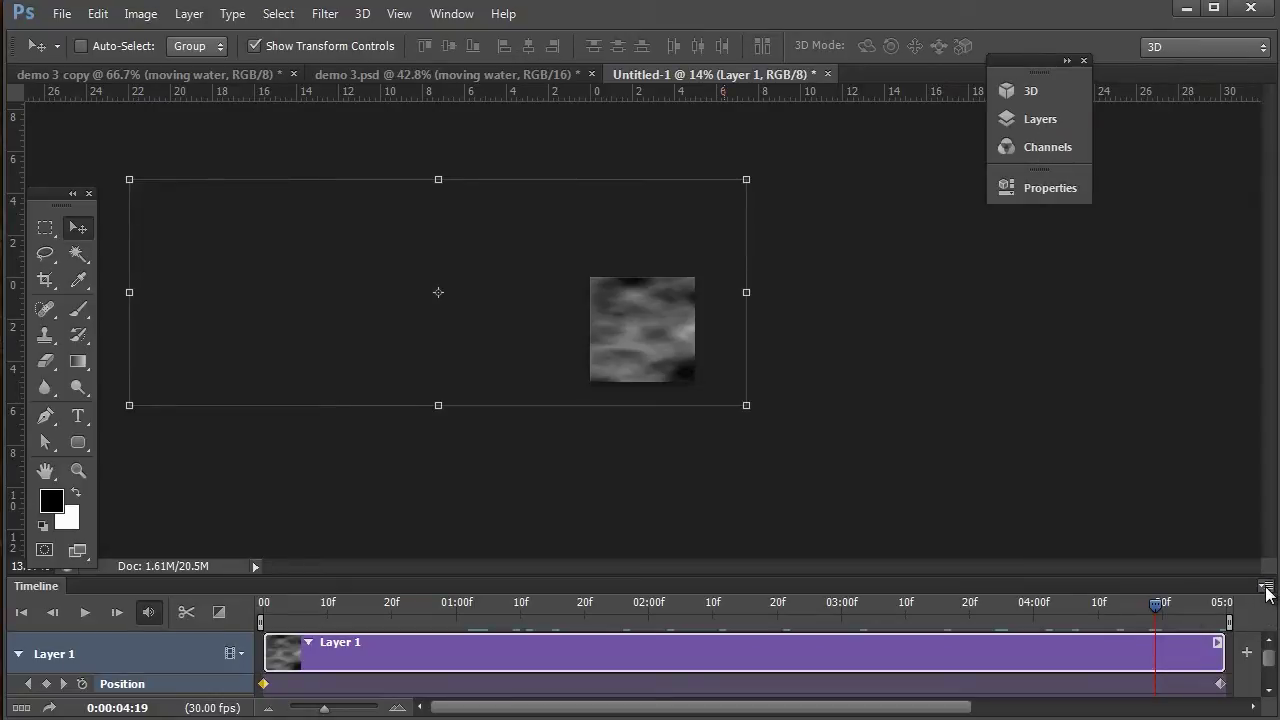
{"action": "left_click", "coordinate": [1265, 590]}
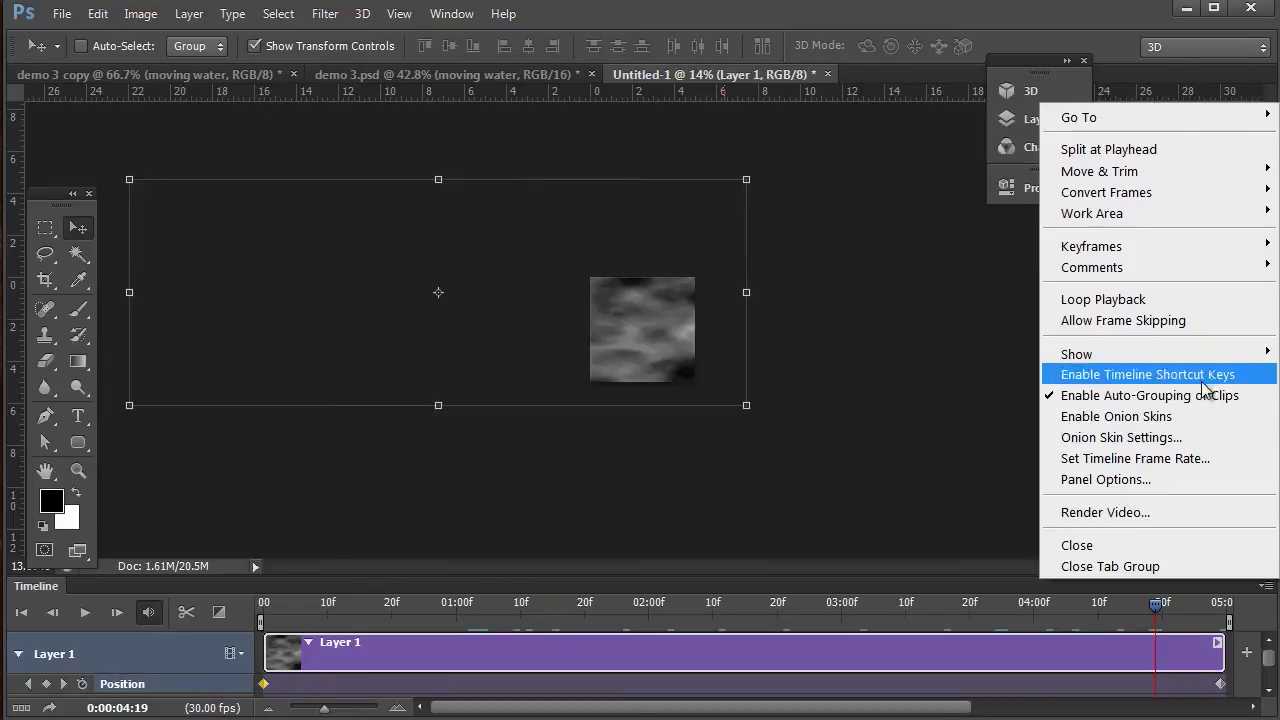
{"action": "left_click", "coordinate": [1170, 511]}
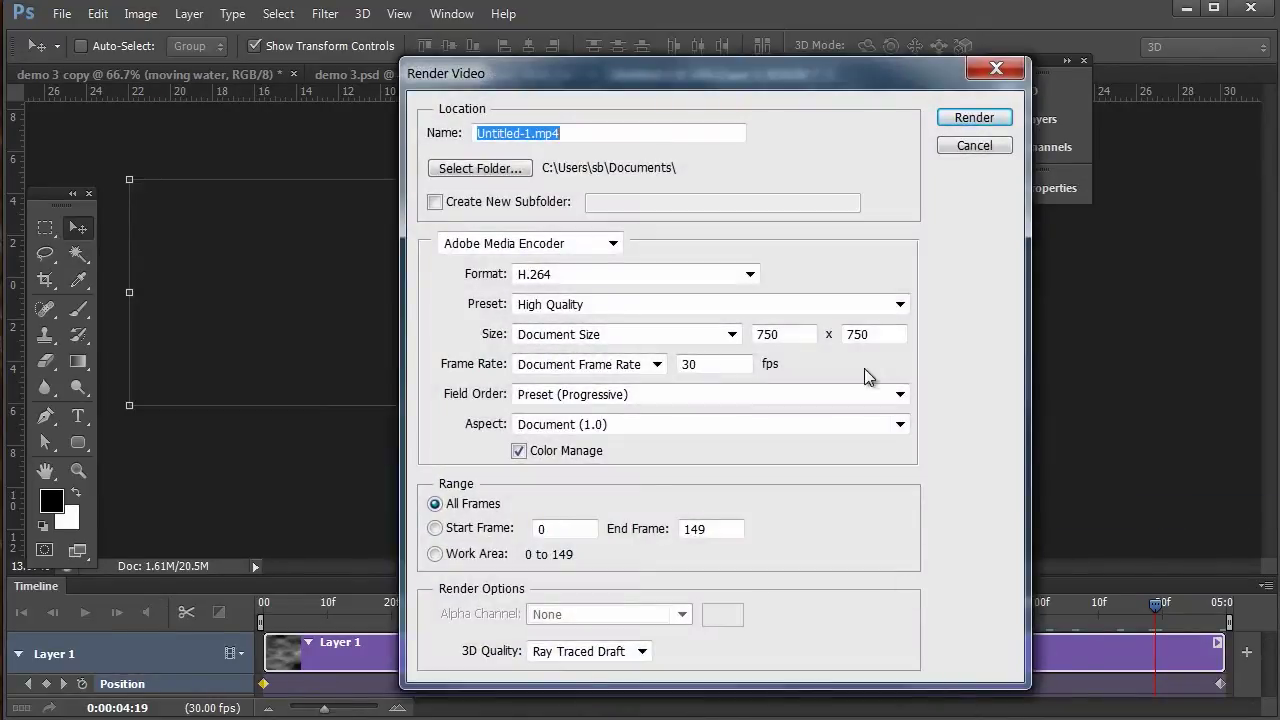
{"action": "left_click_drag", "start_coordinate": [732, 78], "coordinate": [715, 59]}
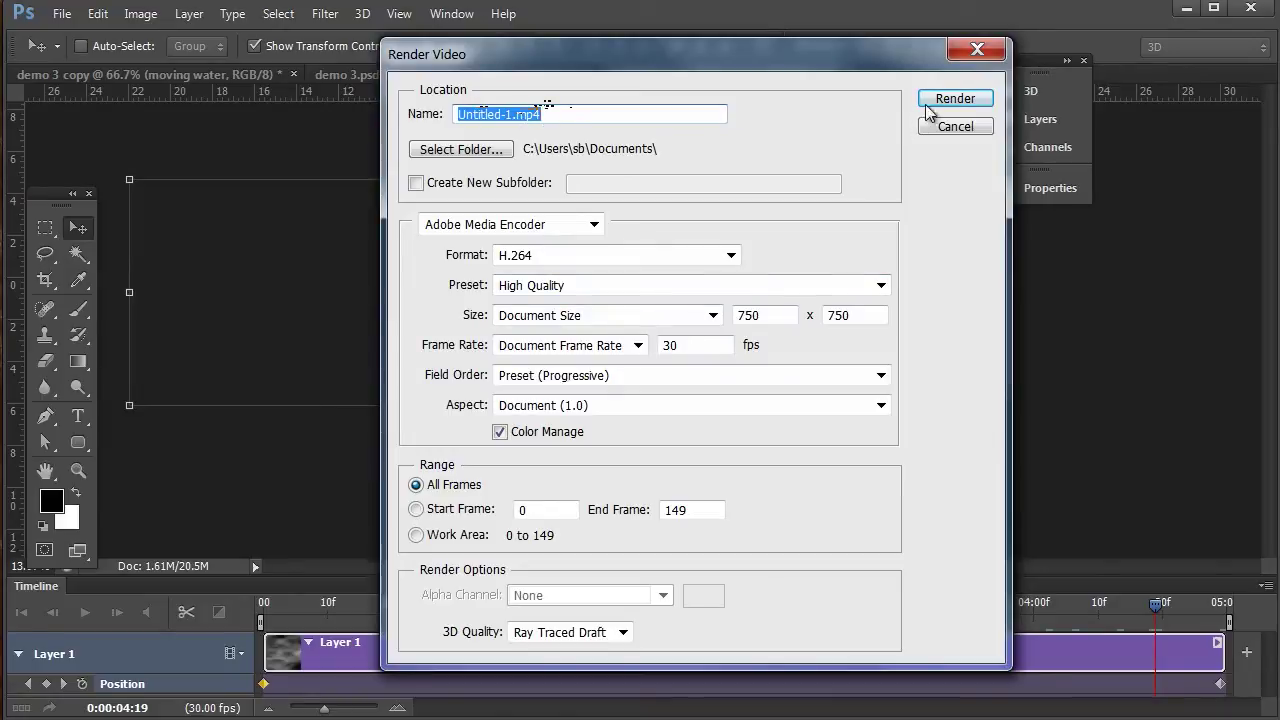
{"action": "left_click", "coordinate": [954, 129]}
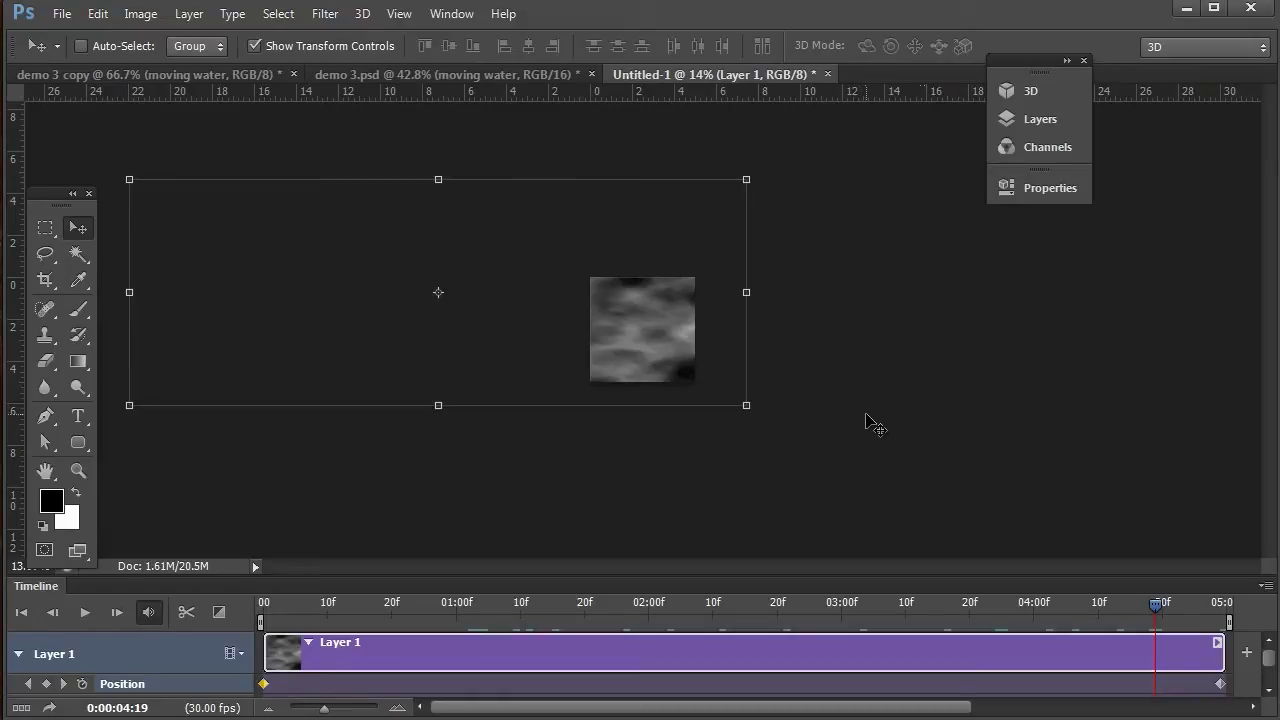
{"action": "left_click", "coordinate": [471, 76]}
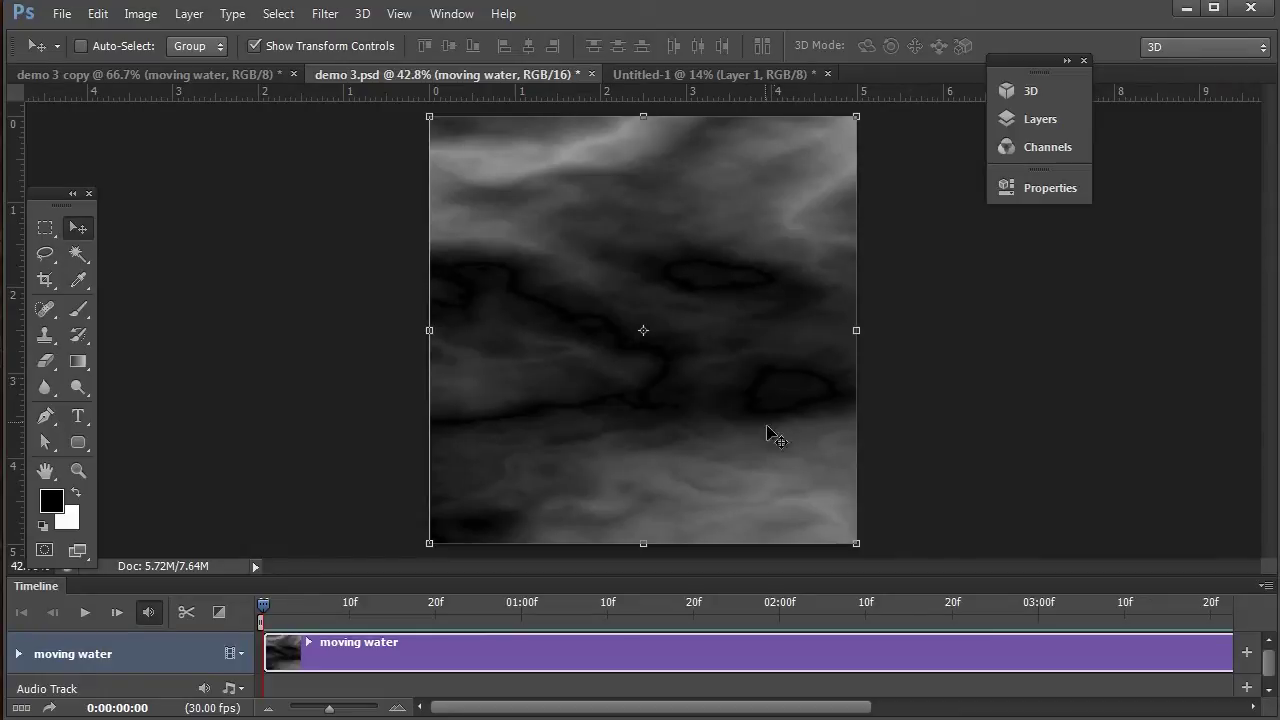
Hide the transform controls, preview the water animation, and keep the clip starting at frame 0.
{"action": "left_click", "coordinate": [255, 46]}
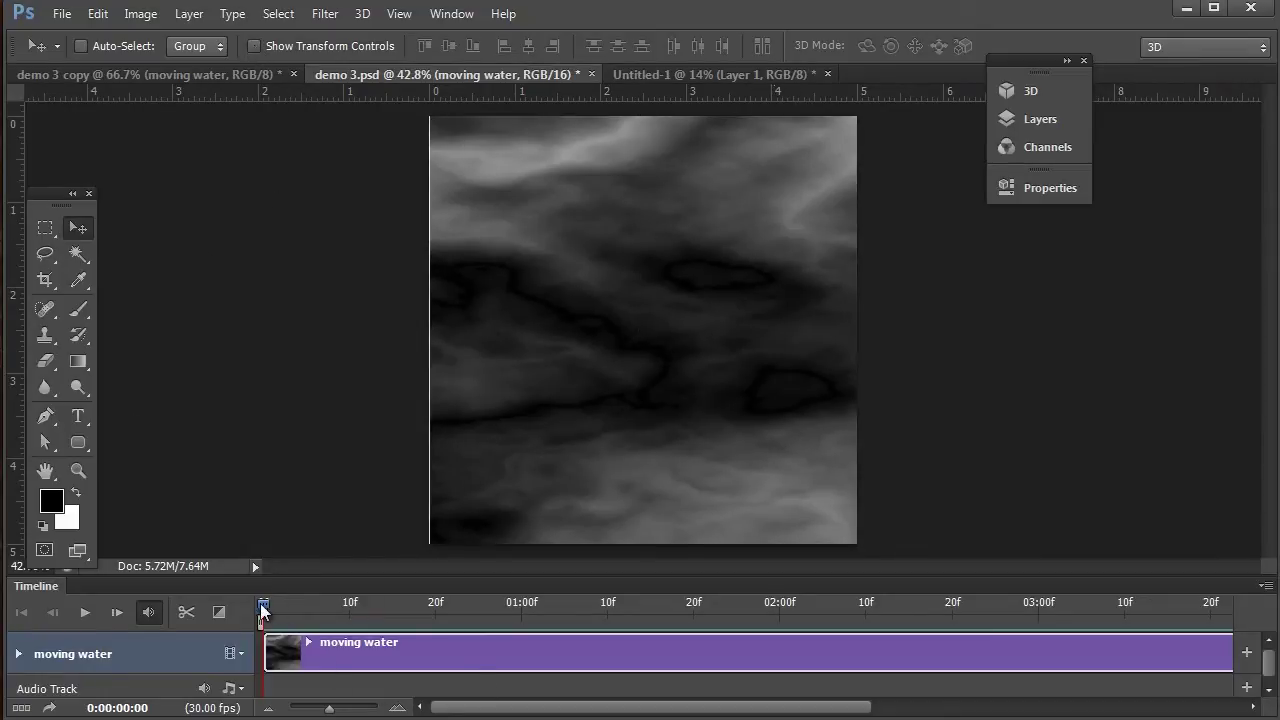
{"action": "left_click_drag", "start_coordinate": [262, 610], "coordinate": [674, 628]}
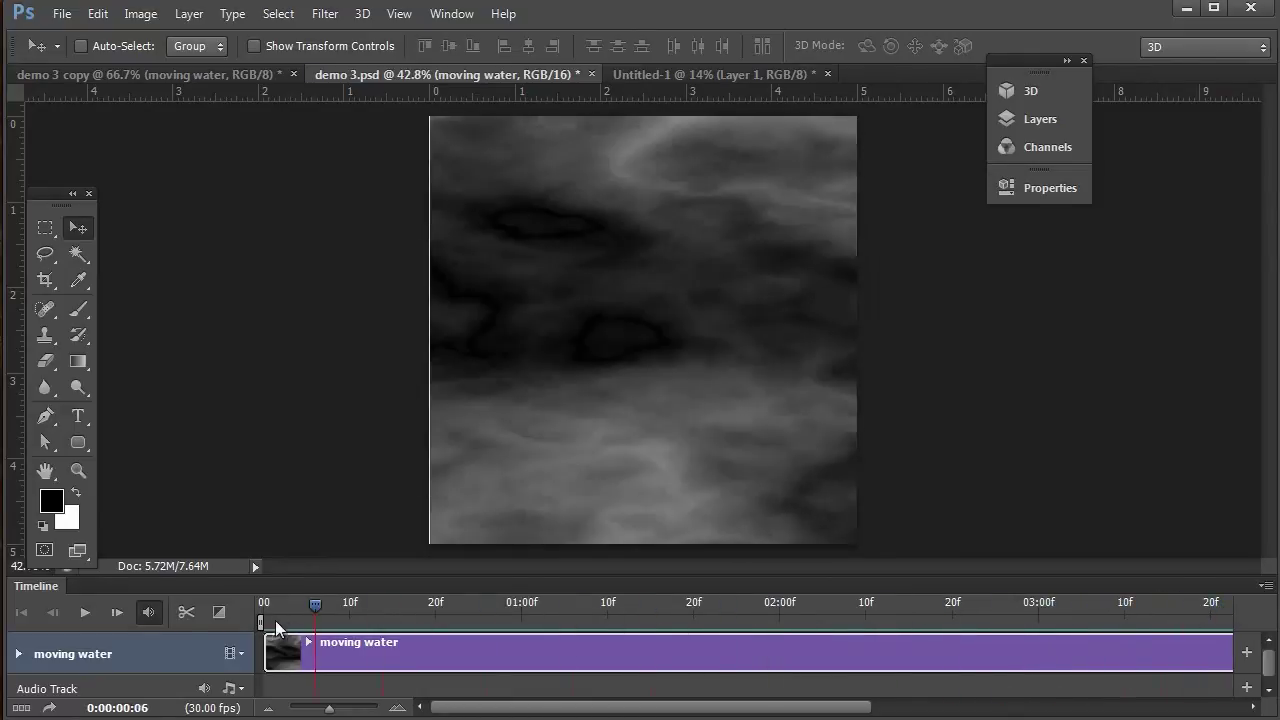
{"action": "left_click", "coordinate": [251, 620]}
{"action": "left_click_drag", "start_coordinate": [467, 657], "coordinate": [684, 670]}
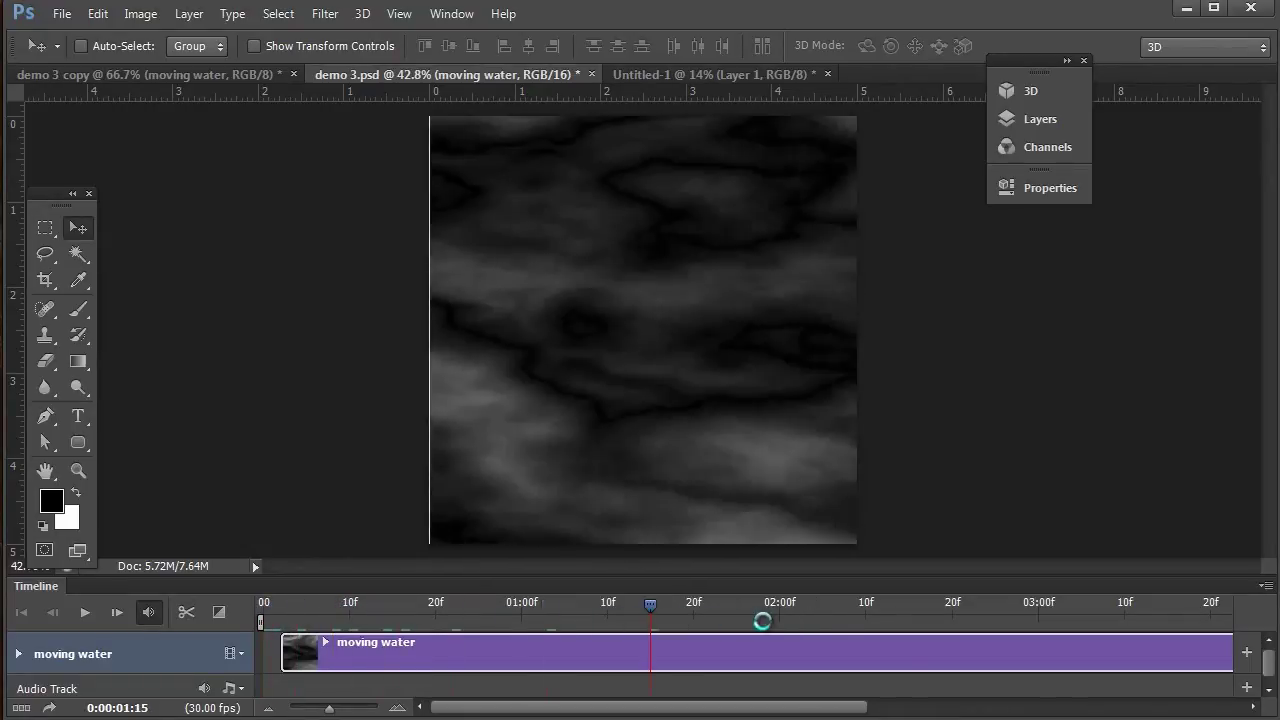
{"action": "left_click", "coordinate": [259, 611]}
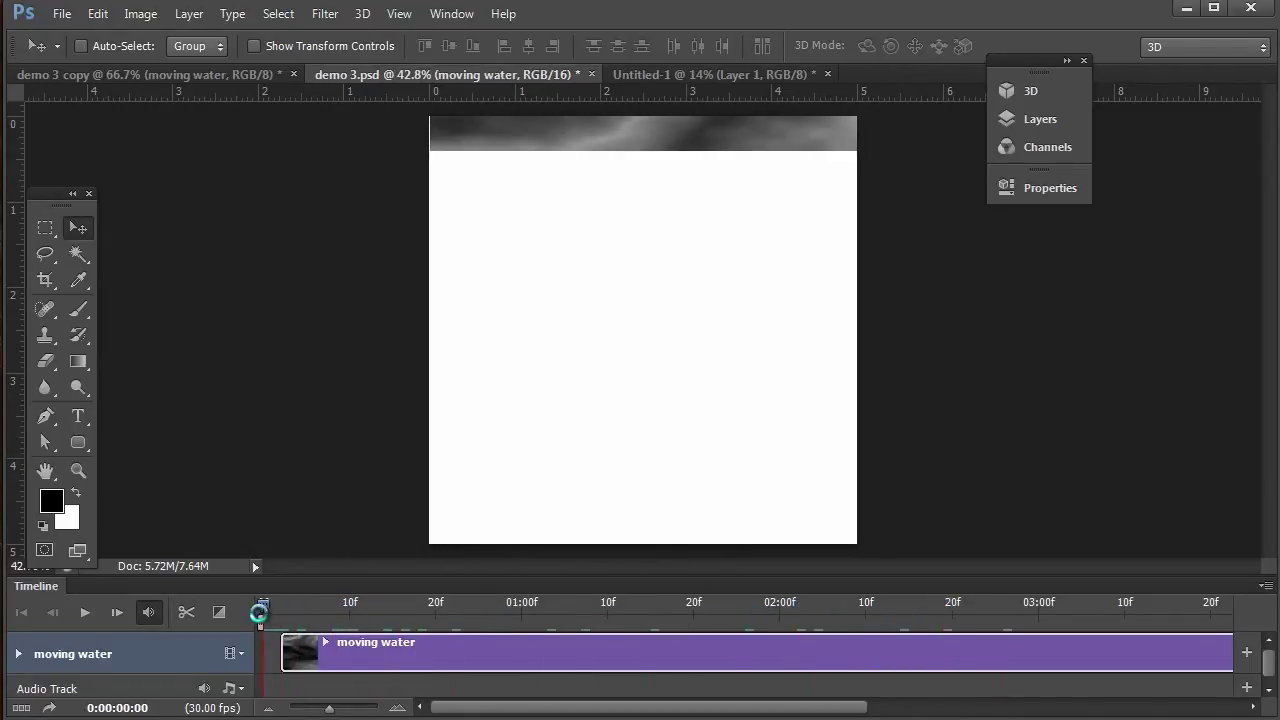
{"action": "left_click_drag", "start_coordinate": [318, 645], "coordinate": [371, 652]}
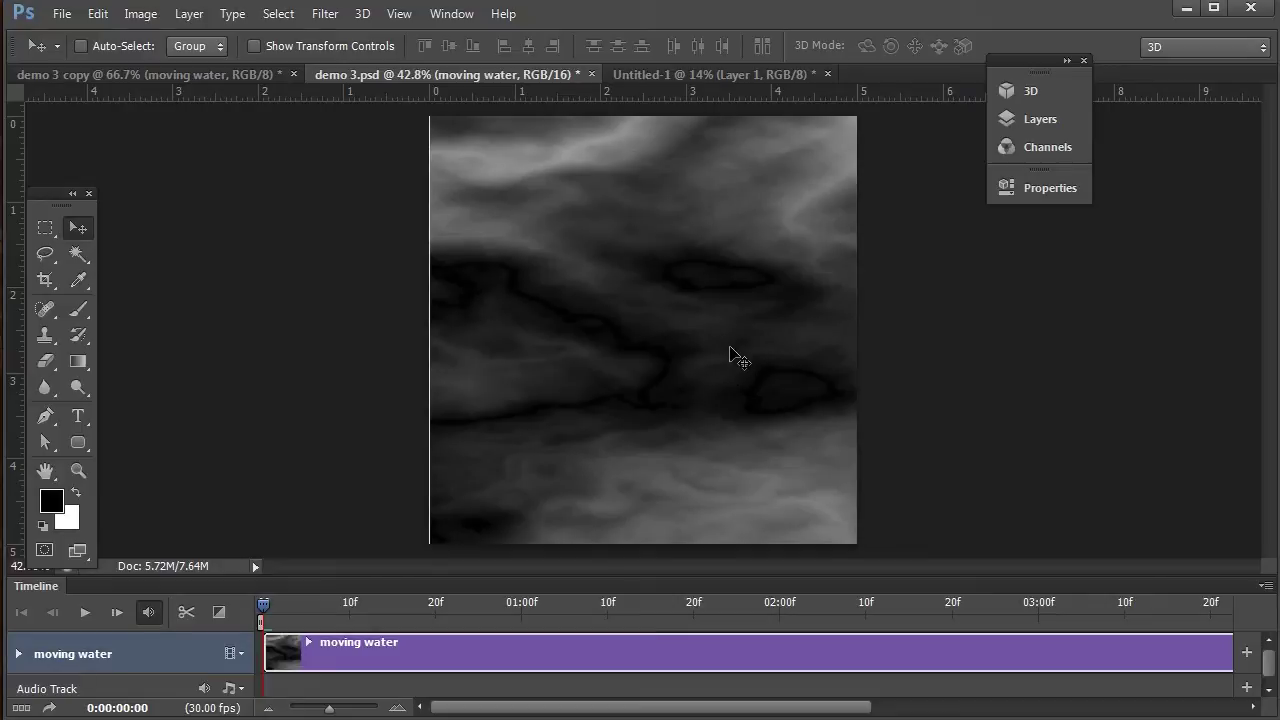
Enlarge the Layers and Properties panels and duplicate the moving water layer as 'moving water copy'.
{"action": "left_click", "coordinate": [1067, 62]}
{"action": "left_click_drag", "start_coordinate": [1089, 61], "coordinate": [1021, 65]}
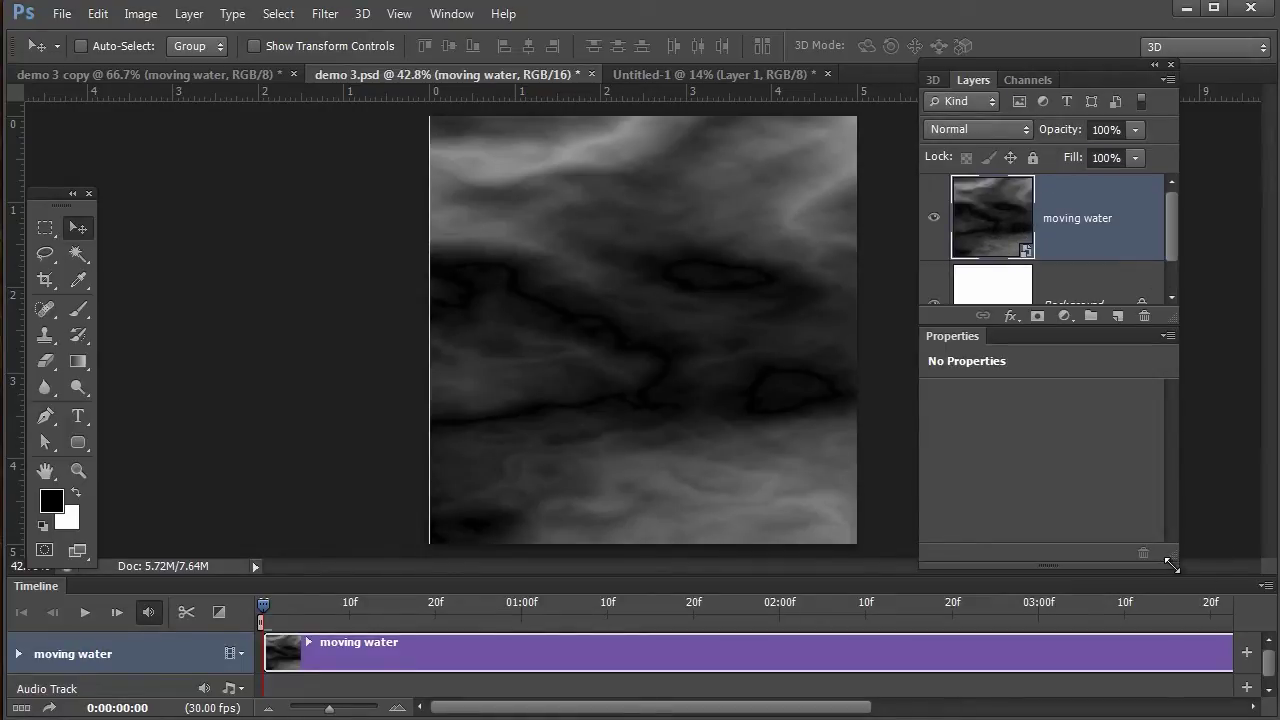
{"action": "left_click_drag", "start_coordinate": [1171, 563], "coordinate": [1201, 654]}
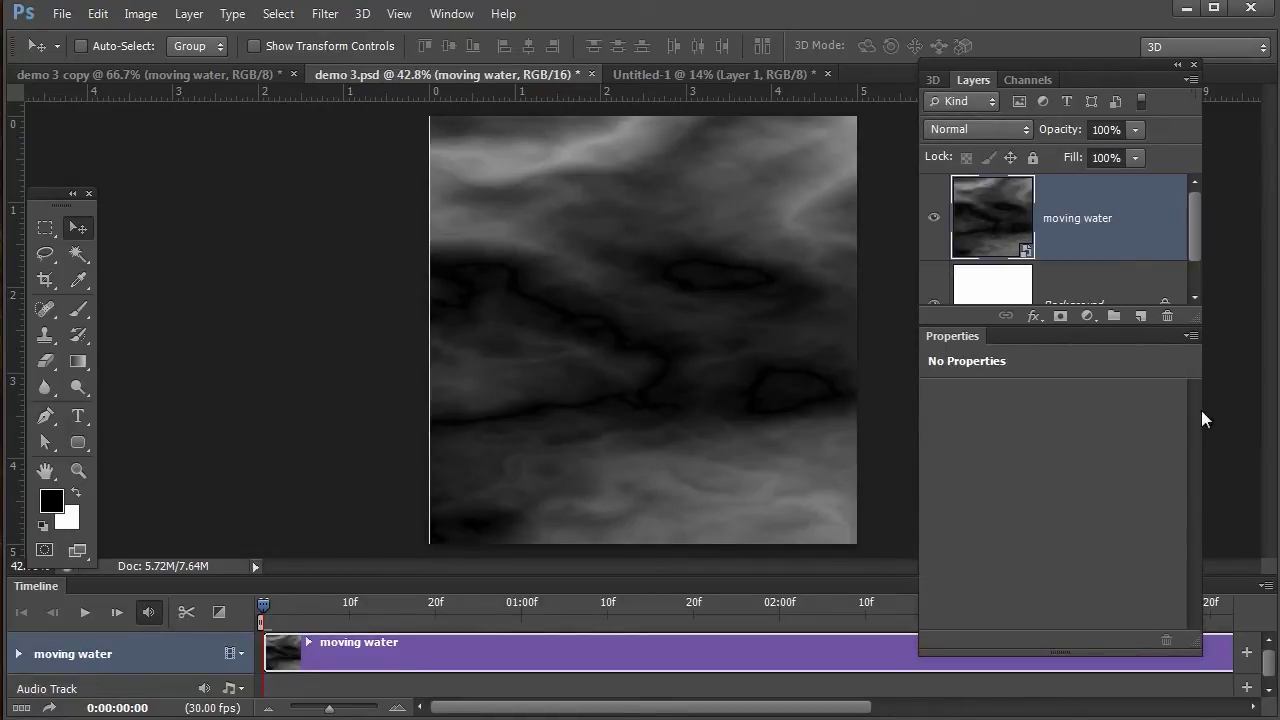
{"action": "left_click_drag", "start_coordinate": [1189, 322], "coordinate": [1212, 366]}
{"action": "left_click_drag", "start_coordinate": [1211, 692], "coordinate": [1205, 618]}
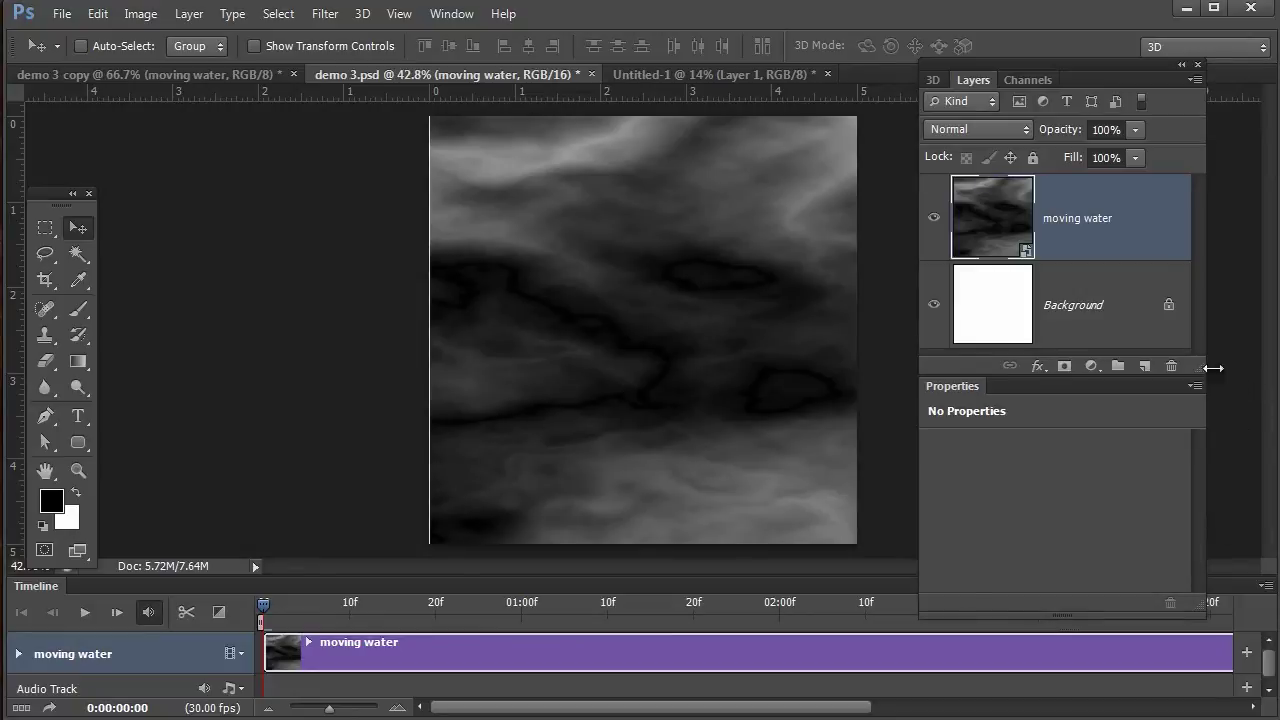
{"action": "left_click_drag", "start_coordinate": [1192, 365], "coordinate": [1170, 388]}
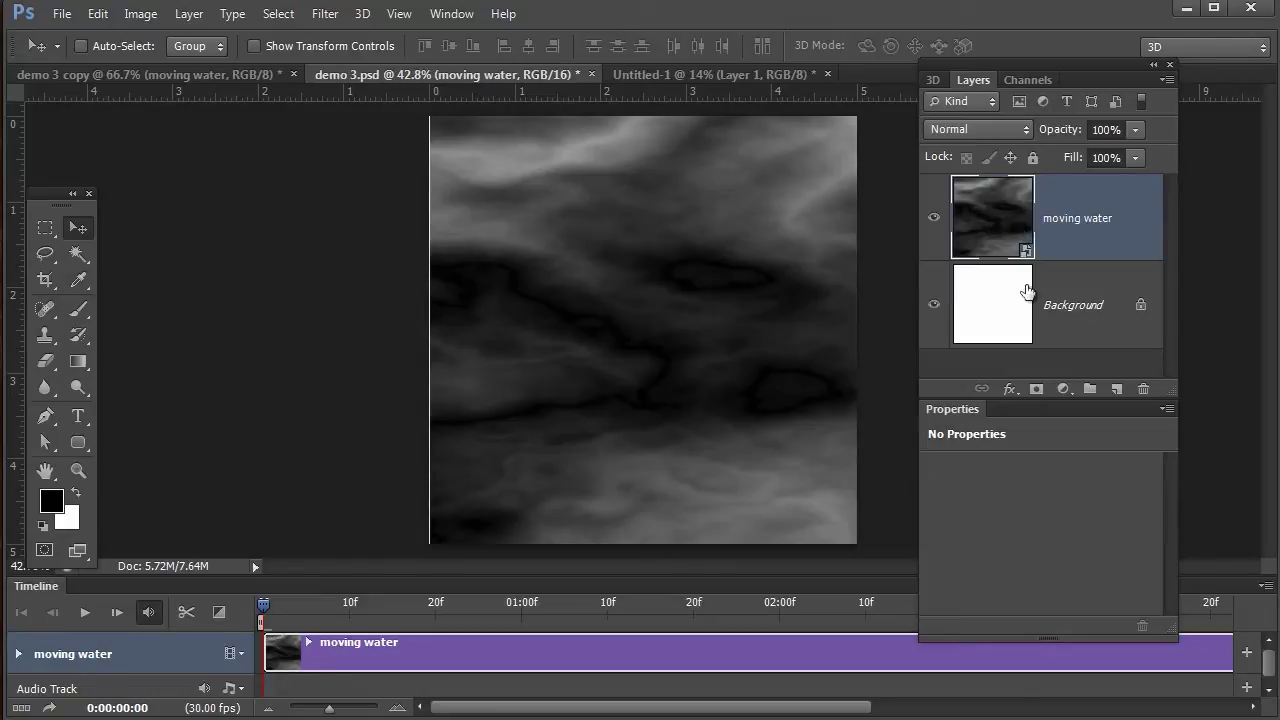
{"action": "left_click_drag", "start_coordinate": [960, 340], "coordinate": [958, 320]}
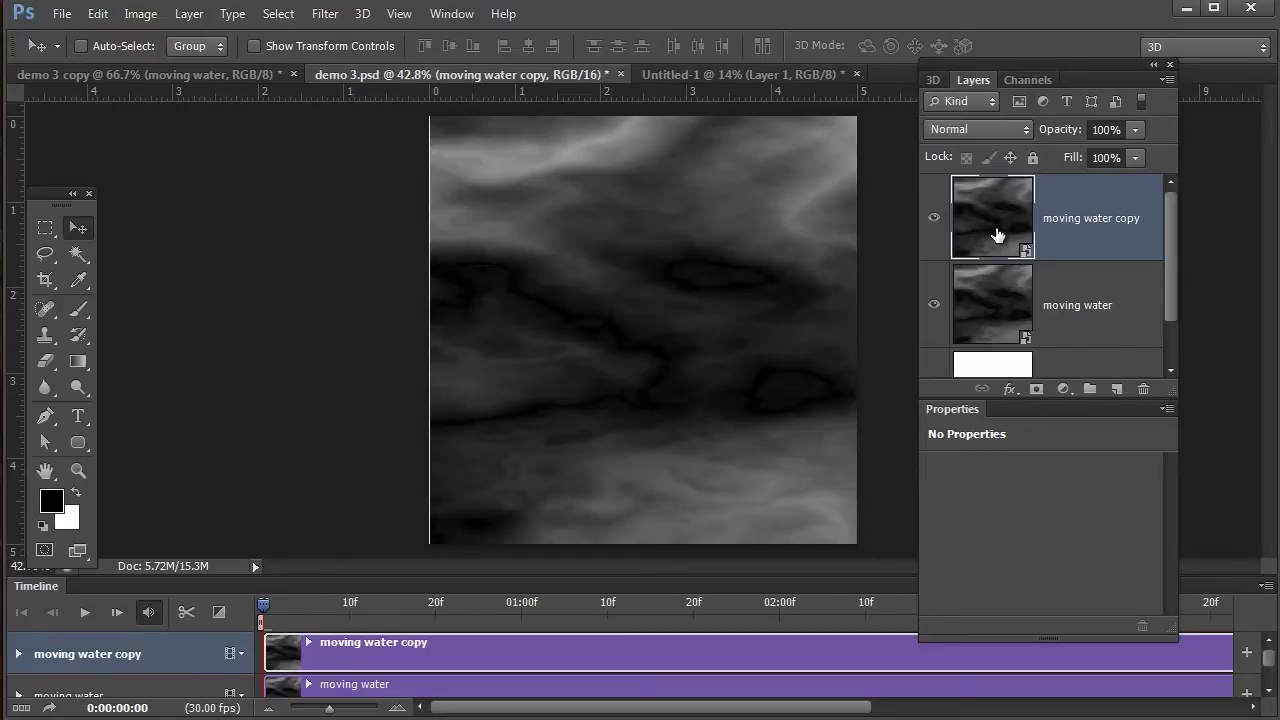
{"action": "left_click", "coordinate": [931, 79]}
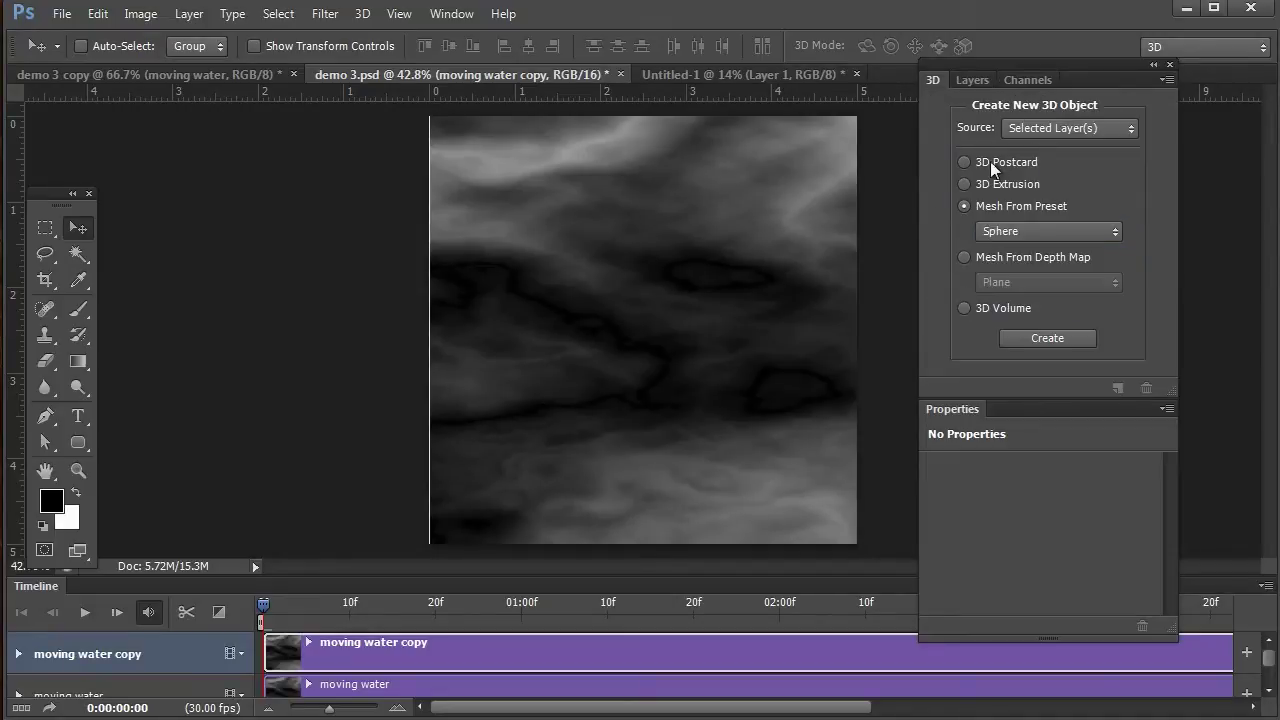
Create a preset Sphere mesh from the moving water copy layer and scrub to preview it.
{"action": "left_click", "coordinate": [1029, 231]}
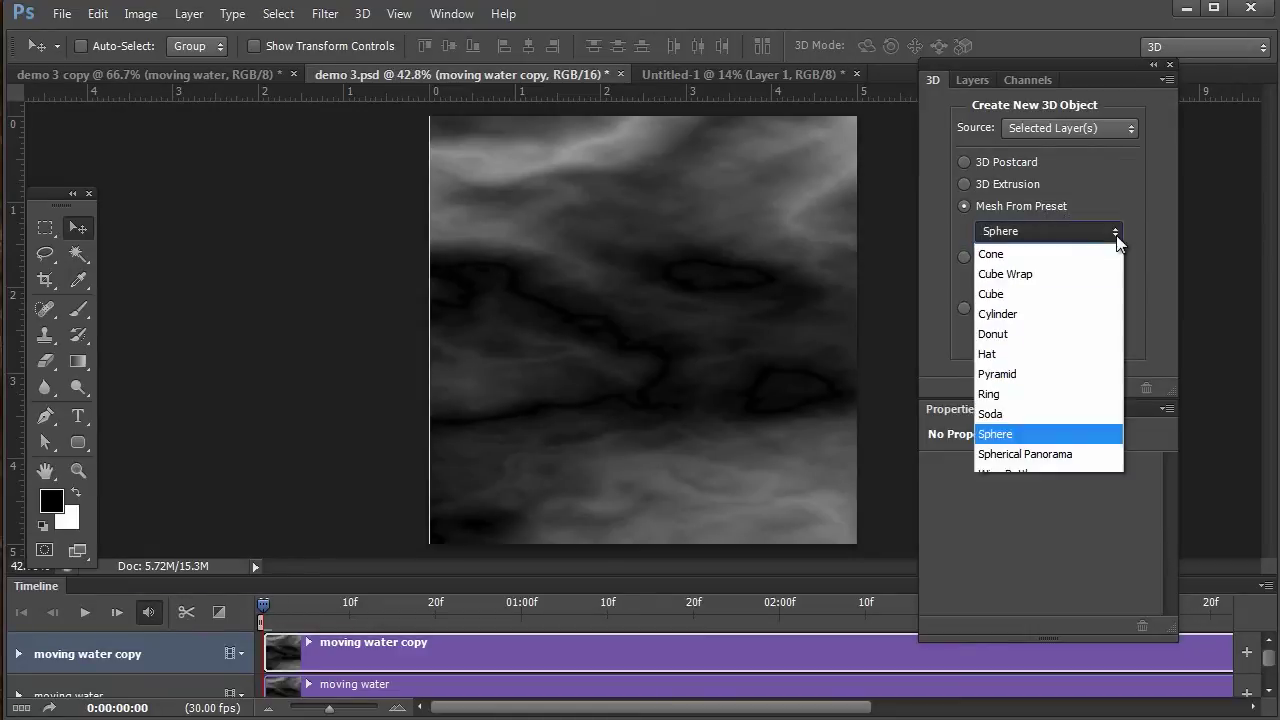
{"action": "left_click", "coordinate": [1007, 436]}
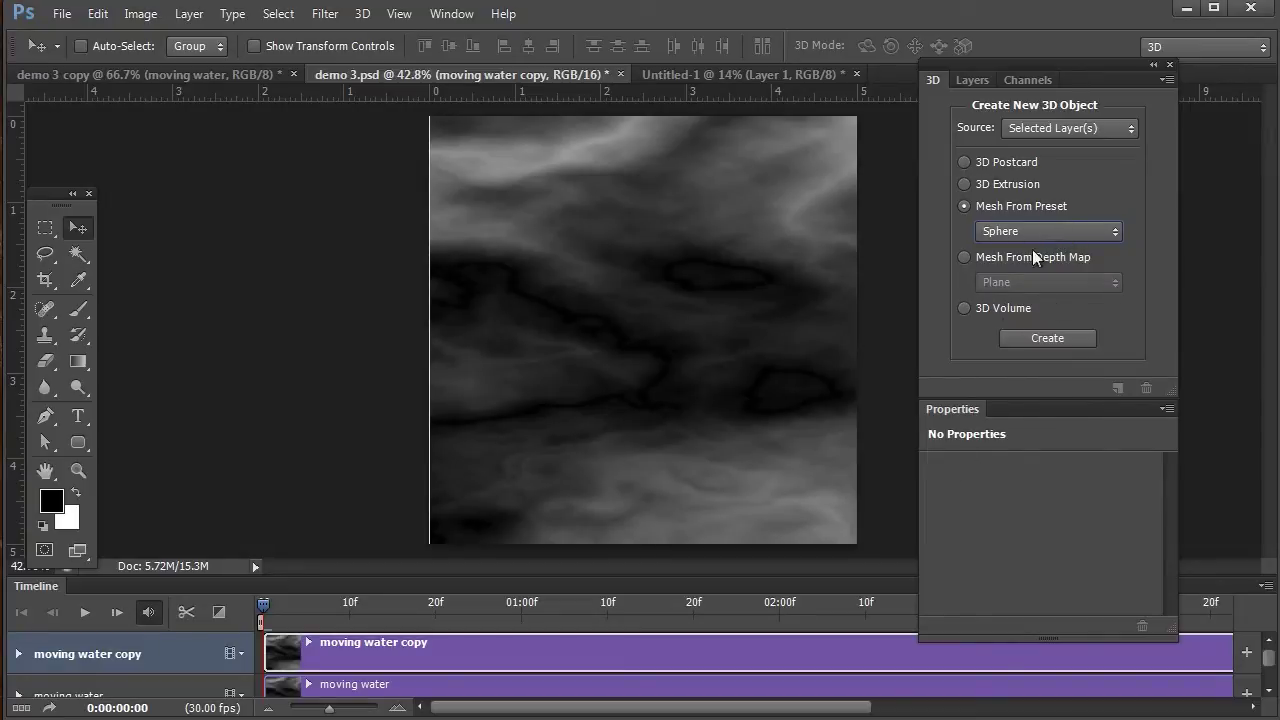
{"action": "left_click", "coordinate": [1050, 337]}
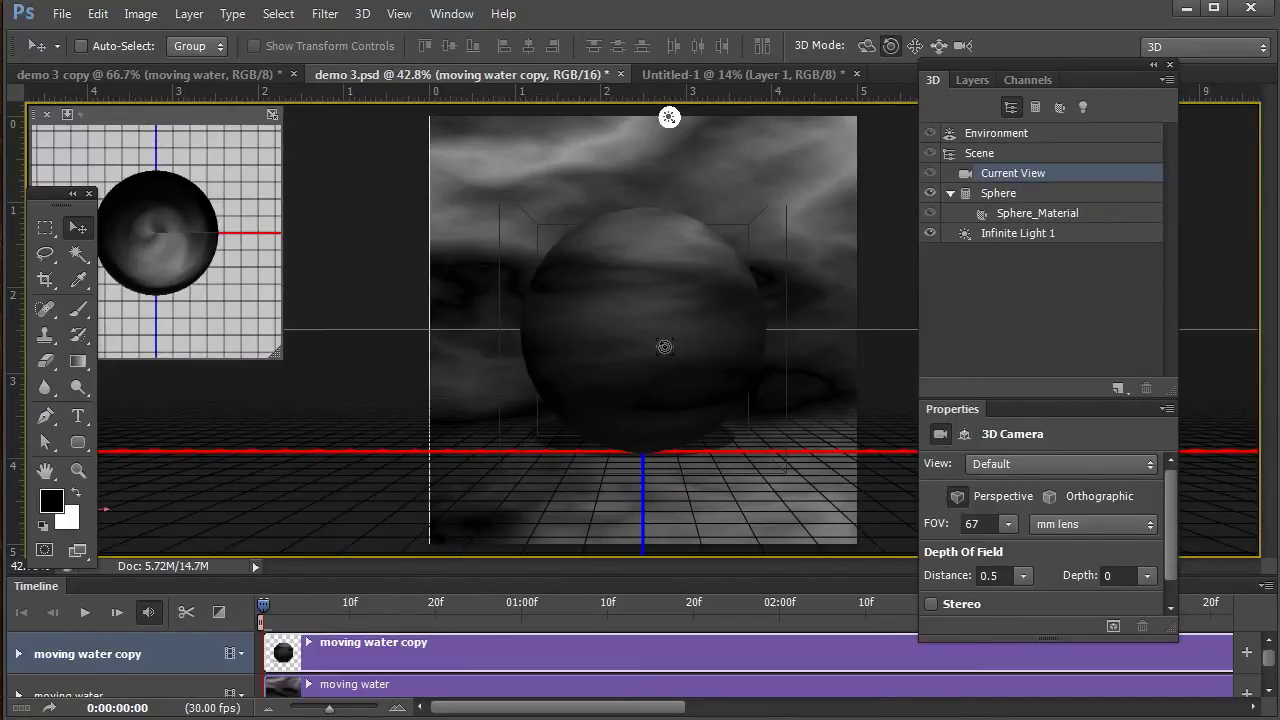
{"action": "left_click_drag", "start_coordinate": [268, 612], "coordinate": [373, 624]}
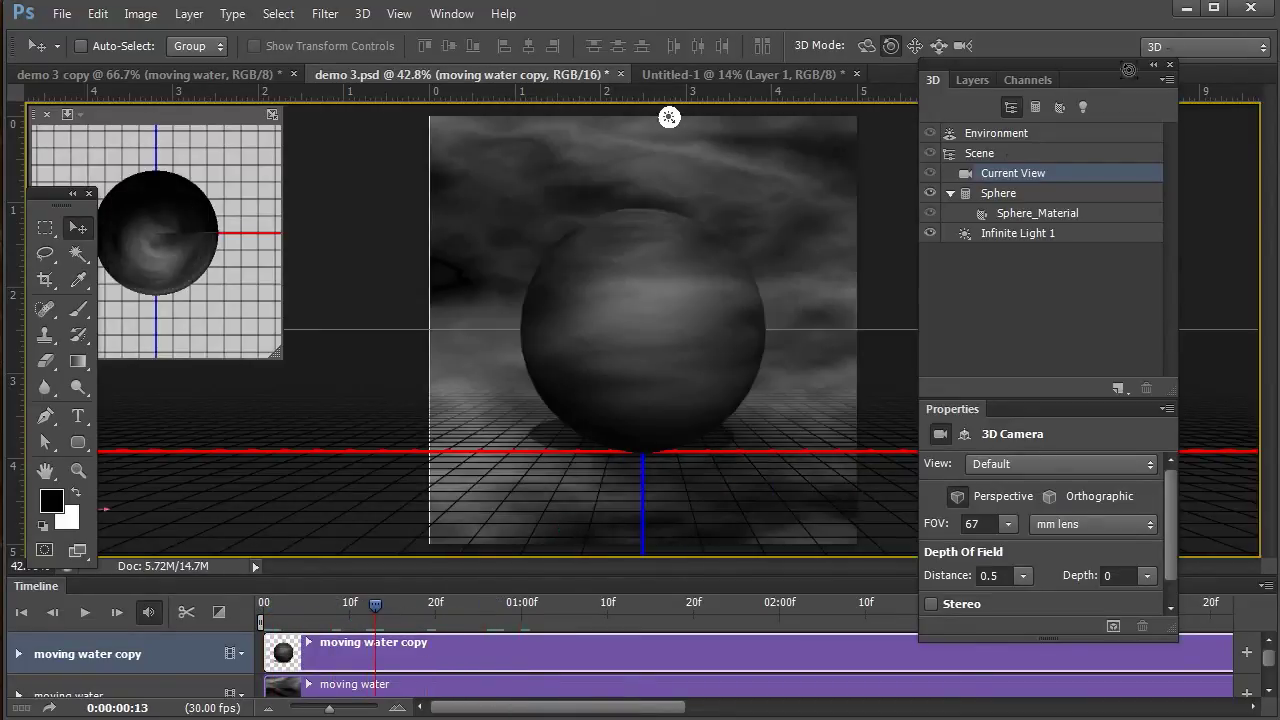
Hide the flat moving water layer, zoom in on the sphere, and scrub its animated texture.
{"action": "left_click", "coordinate": [971, 80]}
{"action": "left_click", "coordinate": [936, 362]}
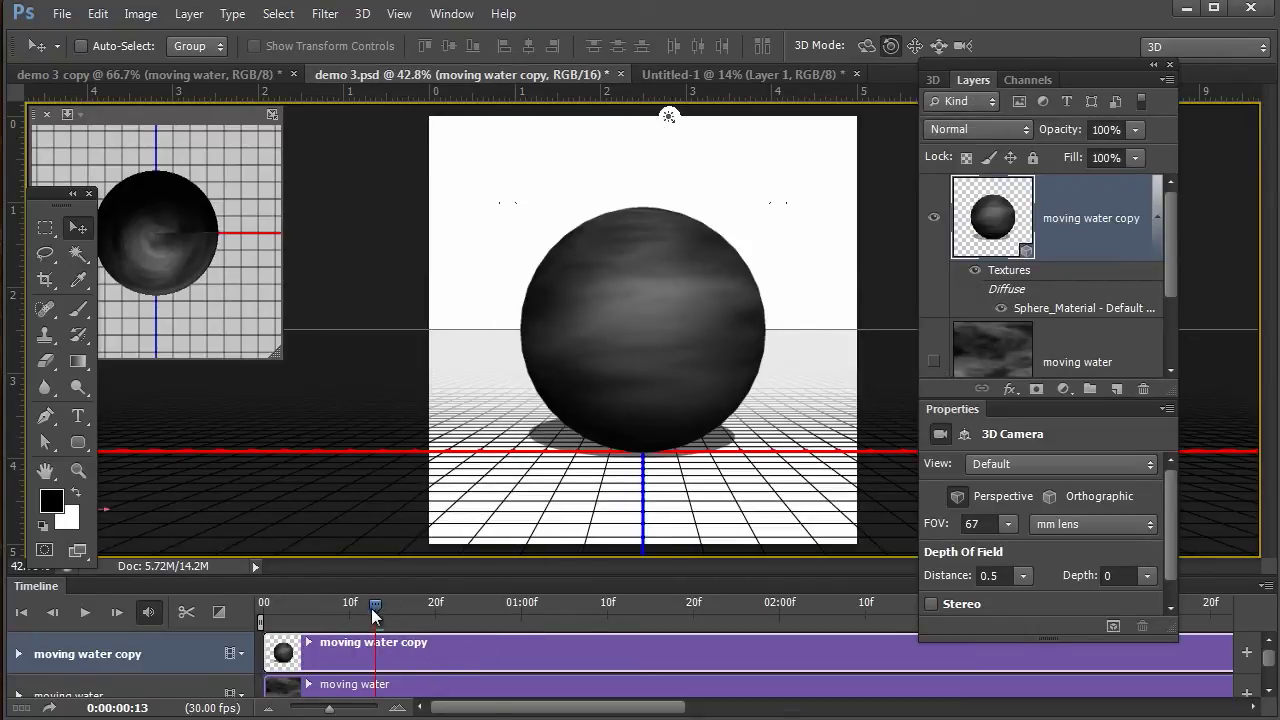
{"action": "left_click_drag", "start_coordinate": [571, 366], "coordinate": [677, 449]}
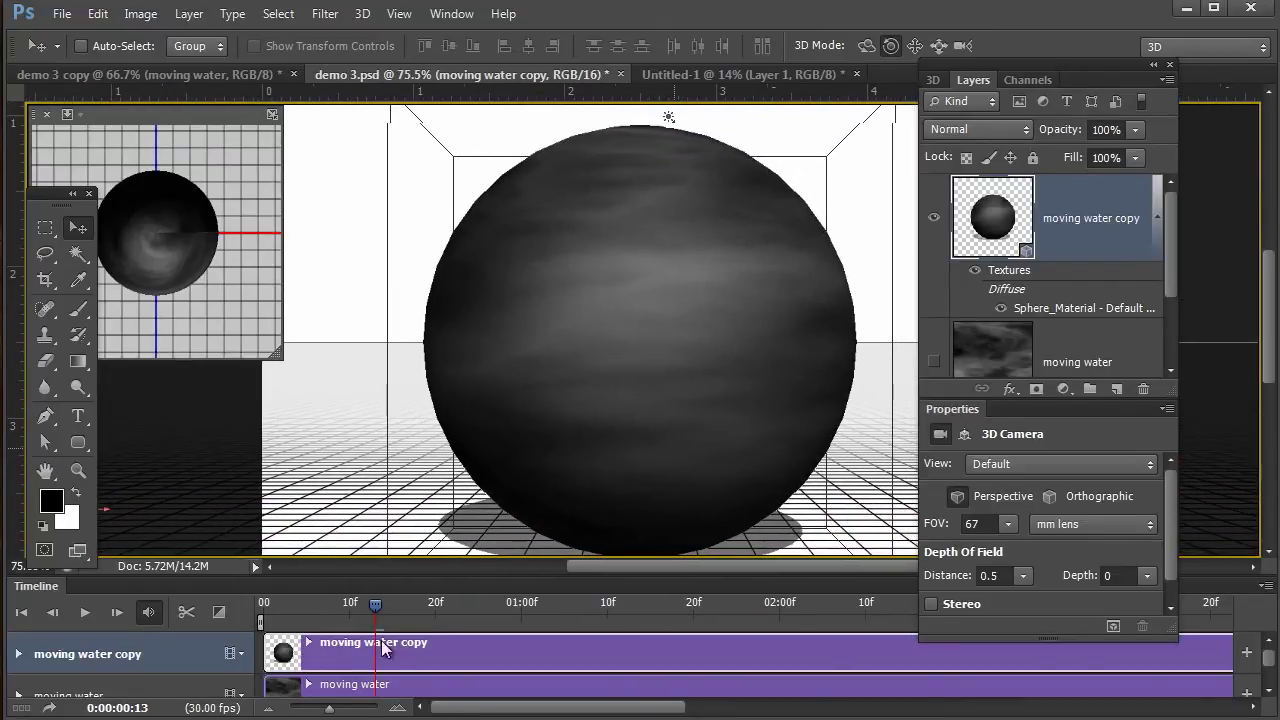
{"action": "left_click_drag", "start_coordinate": [375, 610], "coordinate": [289, 604]}
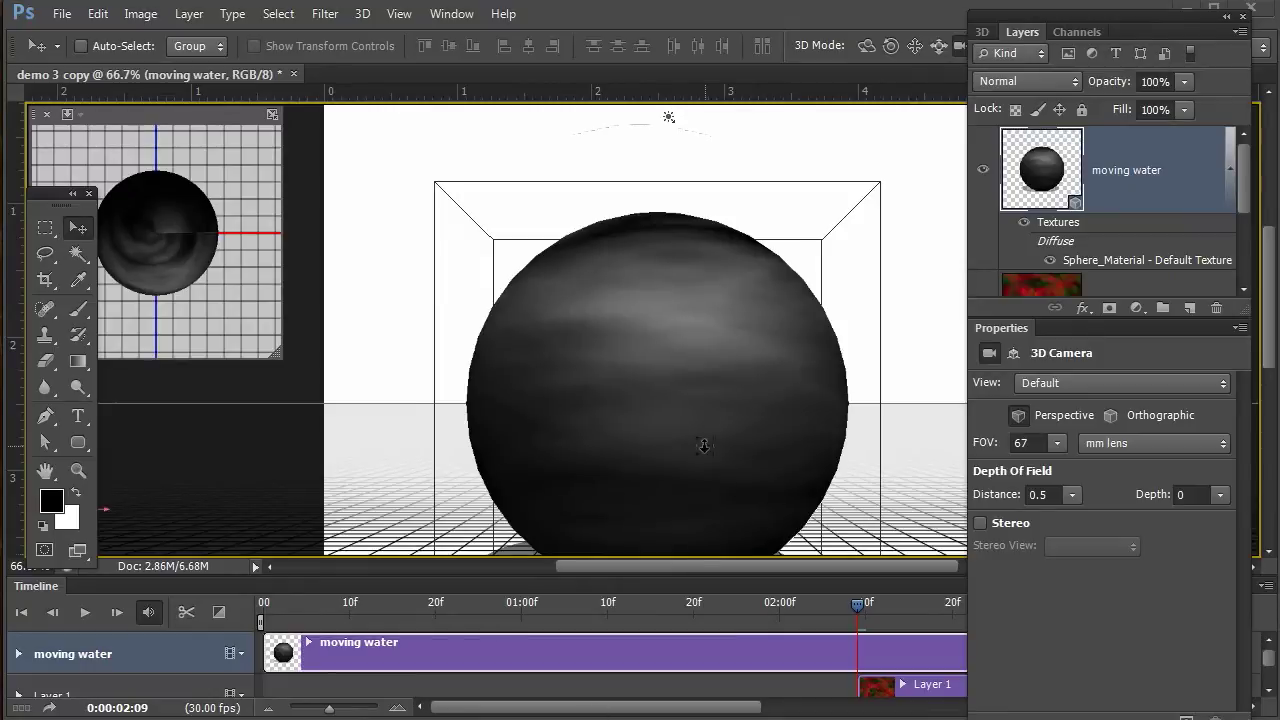
Show Layer 1, hide the moving water sphere, and convert Layer 1 into a preset Sphere mesh.
{"action": "mouse_move", "coordinate": [1250, 205]}
{"action": "left_mouse_down"}
{"action": "mouse_move", "coordinate": [1250, 244]}
{"action": "mouse_move", "coordinate": [1248, 202]}
{"action": "left_mouse_up"}
{"action": "left_click", "coordinate": [985, 234]}
{"action": "left_click", "coordinate": [983, 169]}
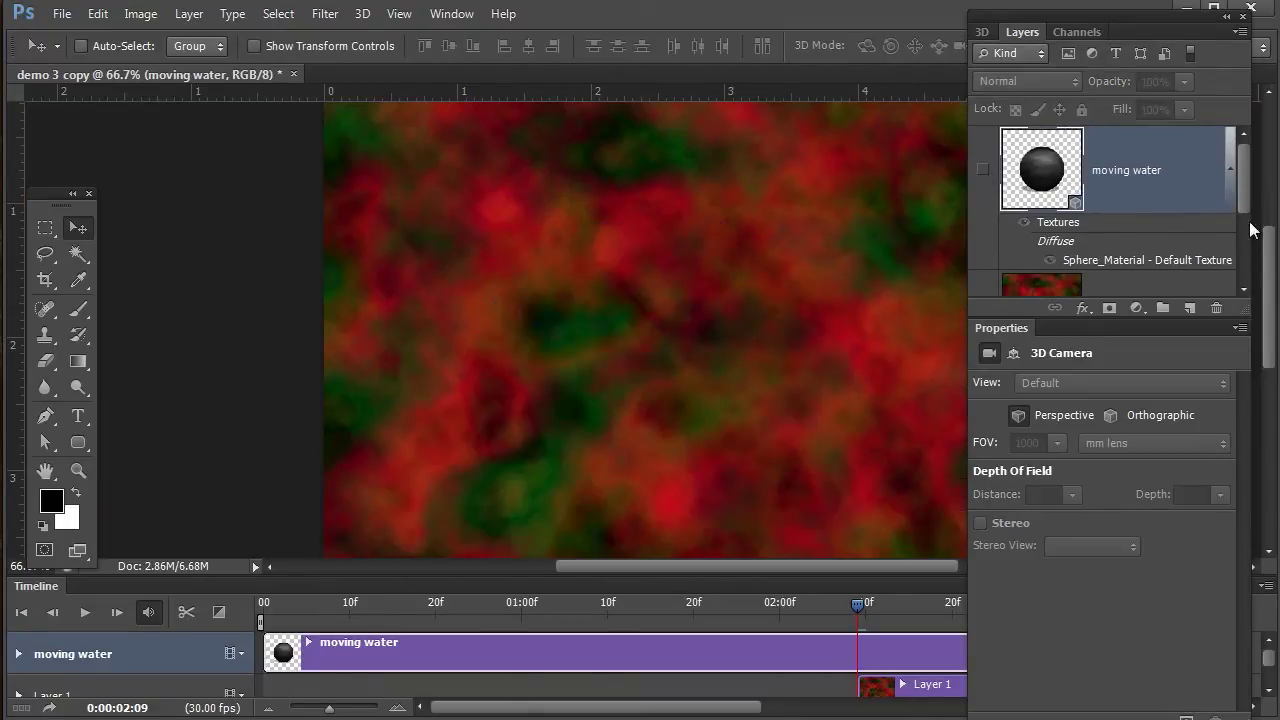
{"action": "left_click_drag", "start_coordinate": [1250, 202], "coordinate": [1250, 242]}
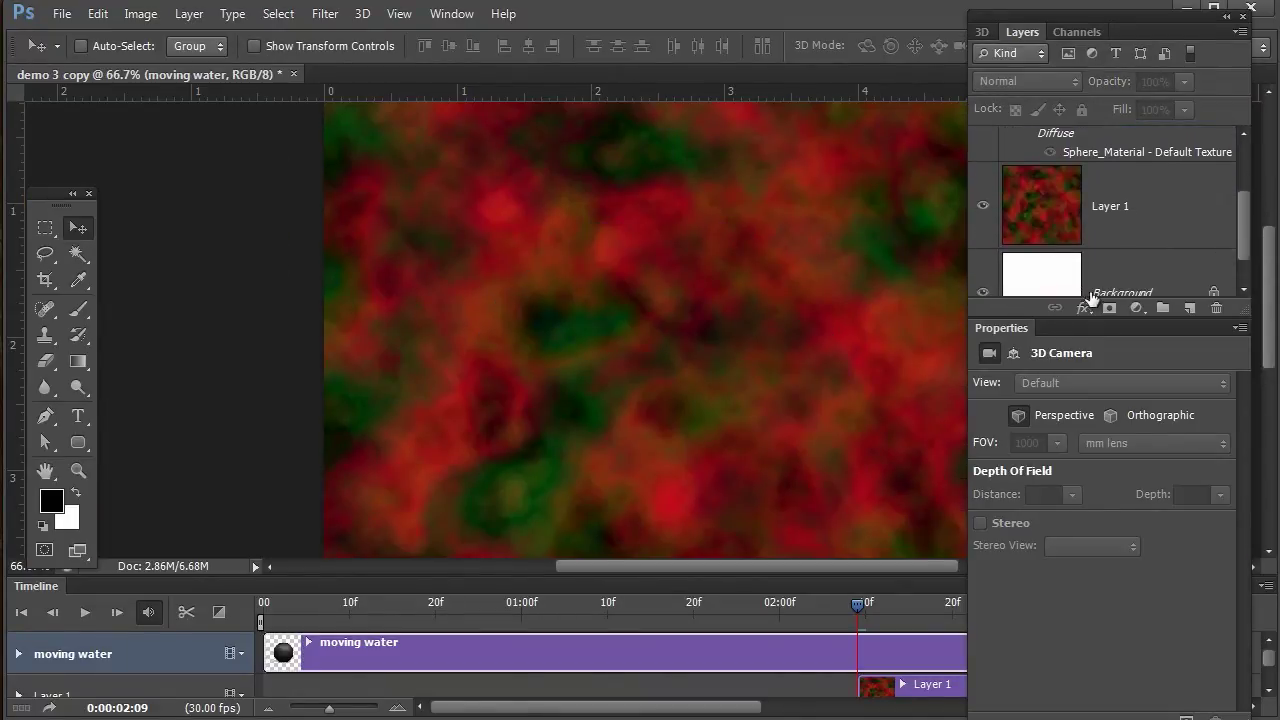
{"action": "left_click", "coordinate": [1070, 232]}
{"action": "left_click", "coordinate": [983, 32]}
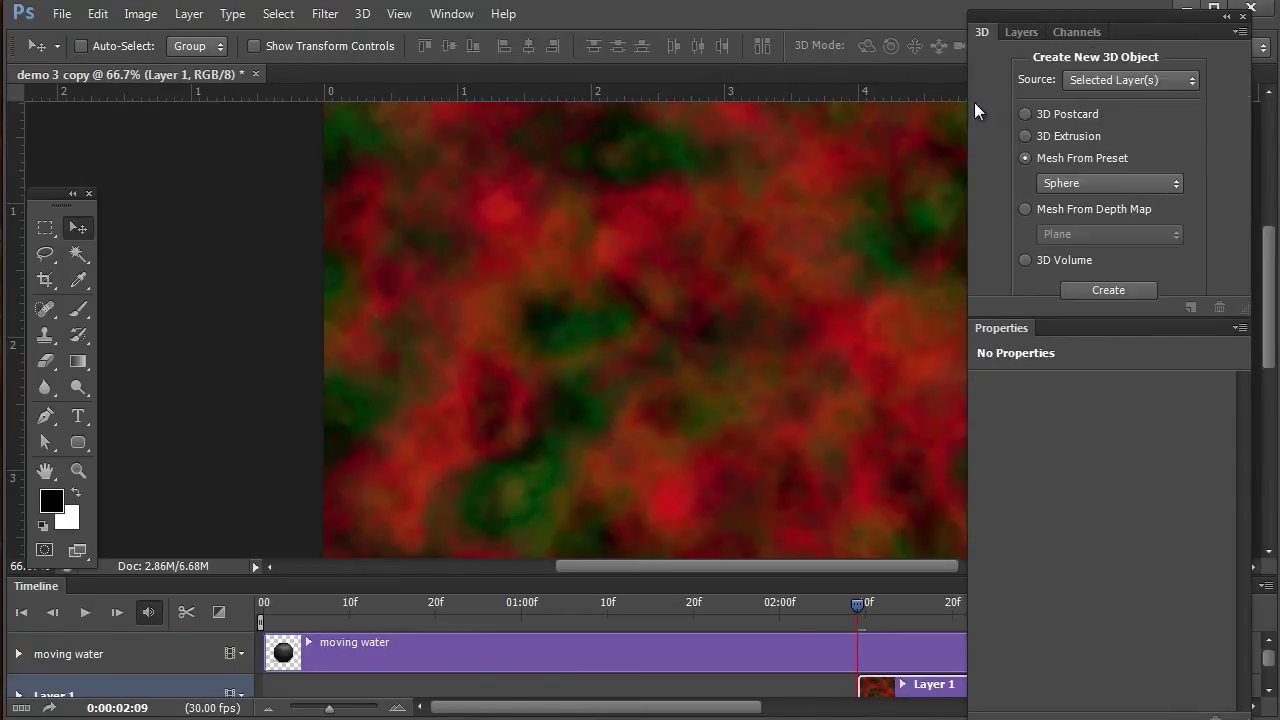
{"action": "left_click", "coordinate": [1086, 286]}
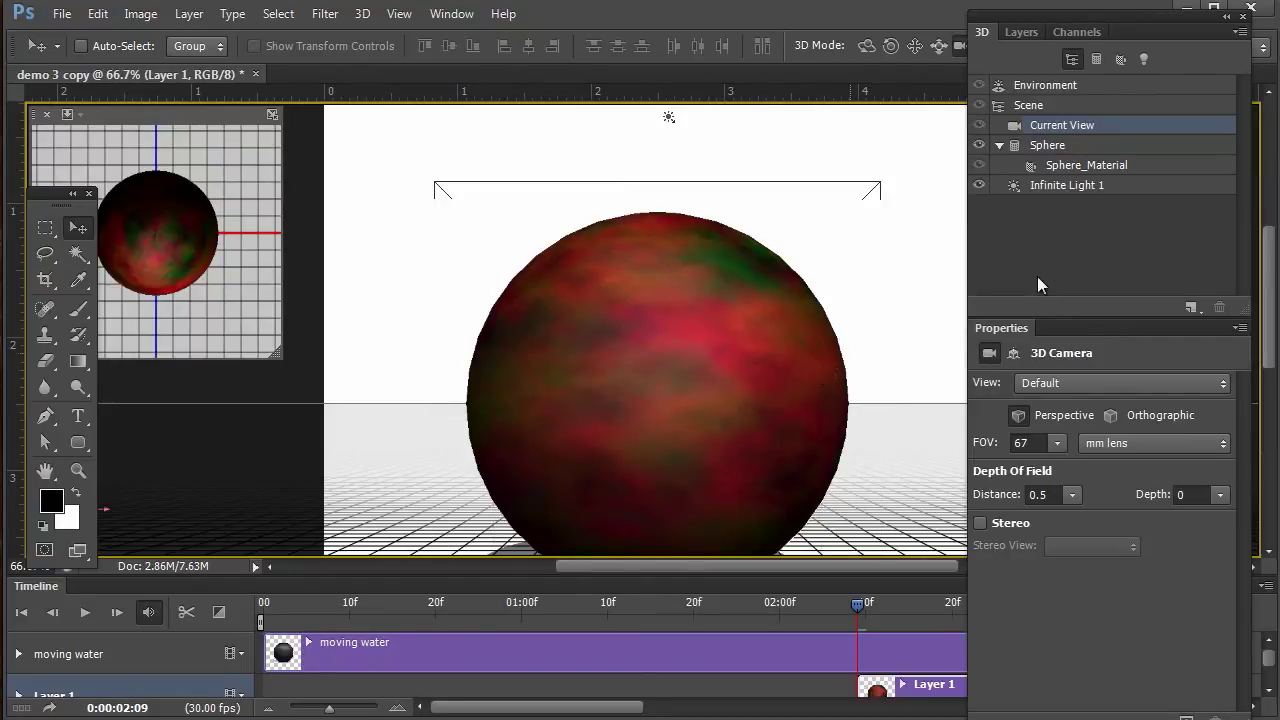
{"action": "left_click", "coordinate": [1030, 32]}
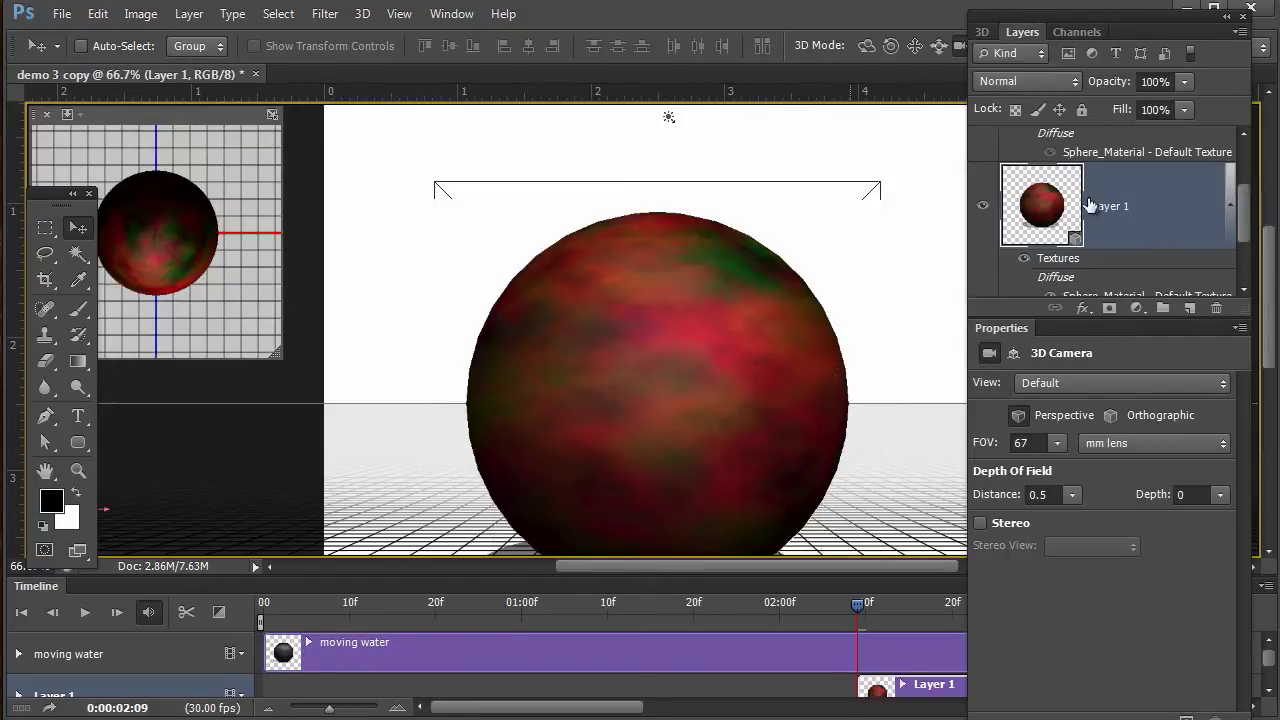
Show the moving water sphere, select it with Layer 1, and apply 3D > Merge 3D Layers.
{"action": "left_click_drag", "start_coordinate": [1243, 212], "coordinate": [1223, 159]}
{"action": "left_click", "coordinate": [982, 170]}
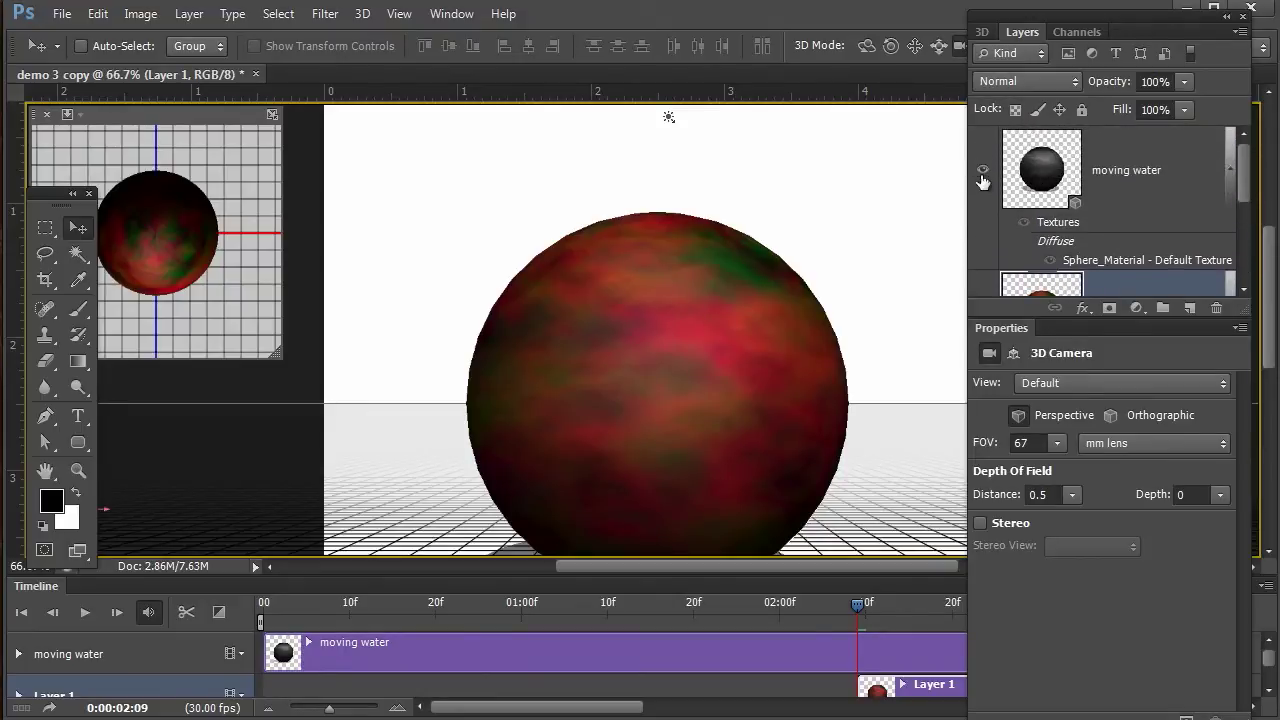
{"action": "left_click", "coordinate": [1132, 186]}
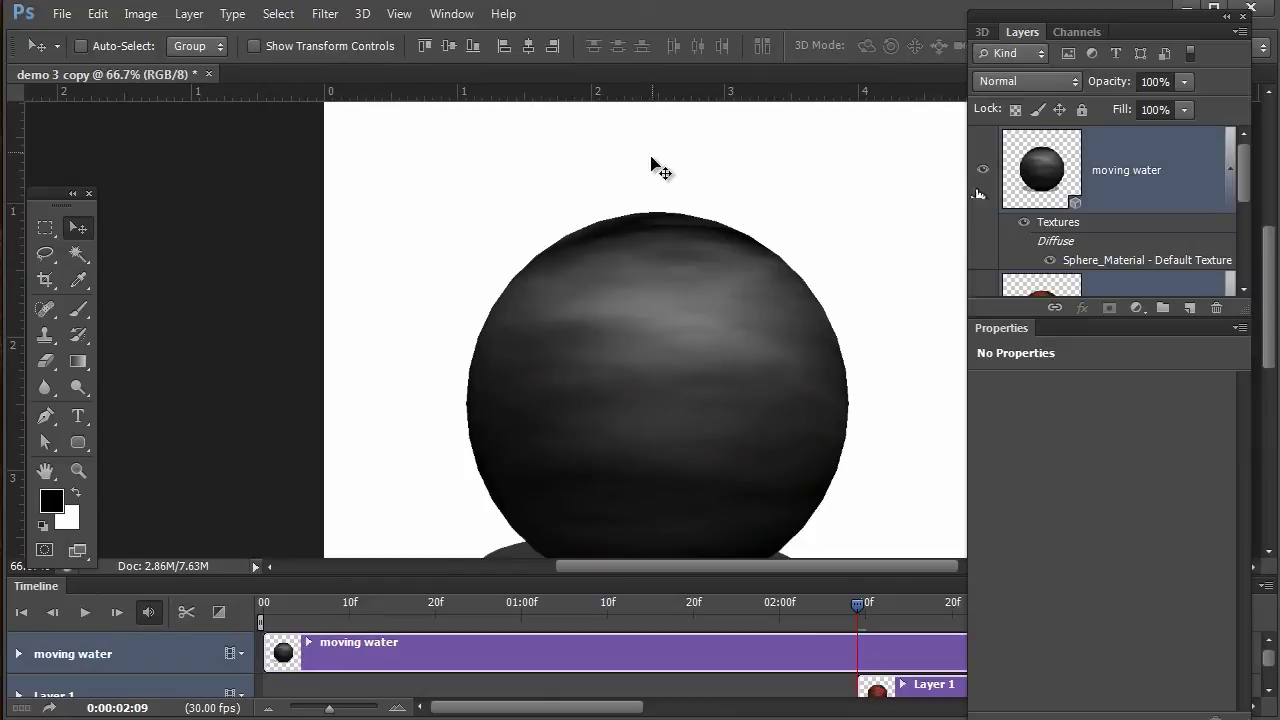
{"action": "left_click", "coordinate": [362, 13]}
{"action": "left_click", "coordinate": [400, 283]}
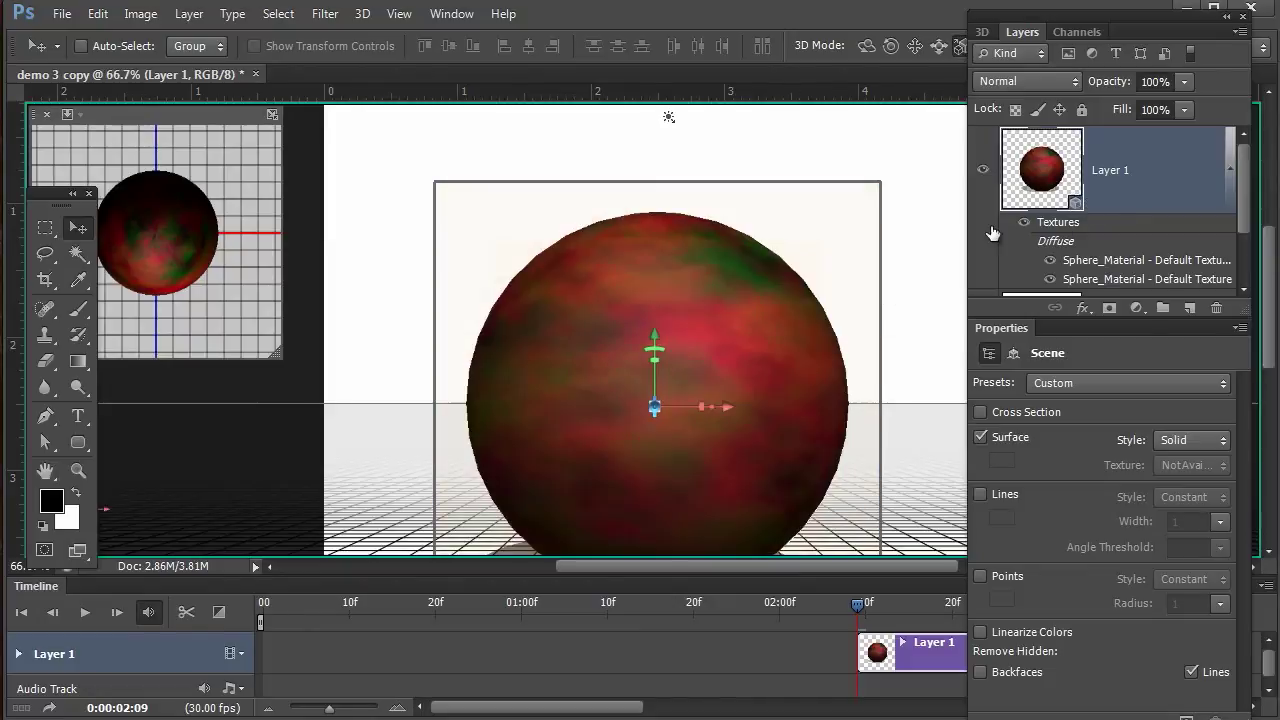
{"action": "left_click", "coordinate": [983, 32]}
Inspect the scene's two objects, expanding Layer 1_Layer and briefly toggling its sphere's visibility.
{"action": "left_click", "coordinate": [1051, 150]}
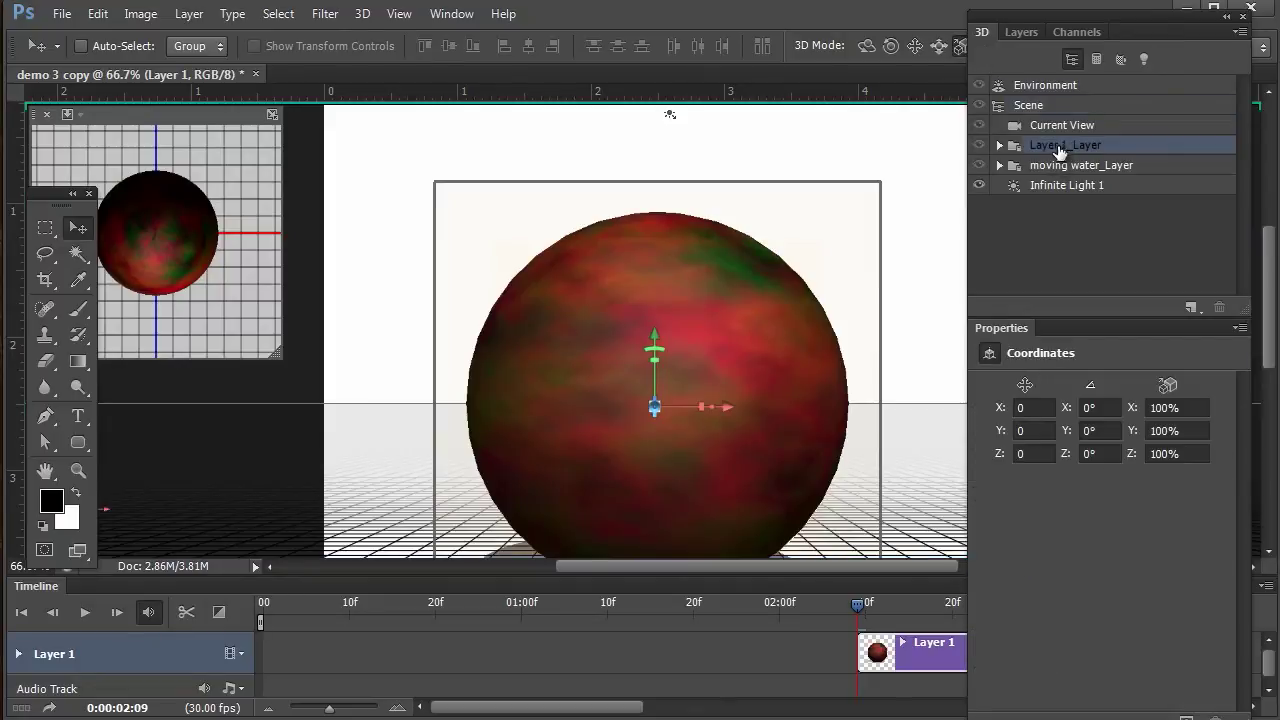
{"action": "left_click", "coordinate": [1048, 167]}
{"action": "left_click", "coordinate": [999, 145]}
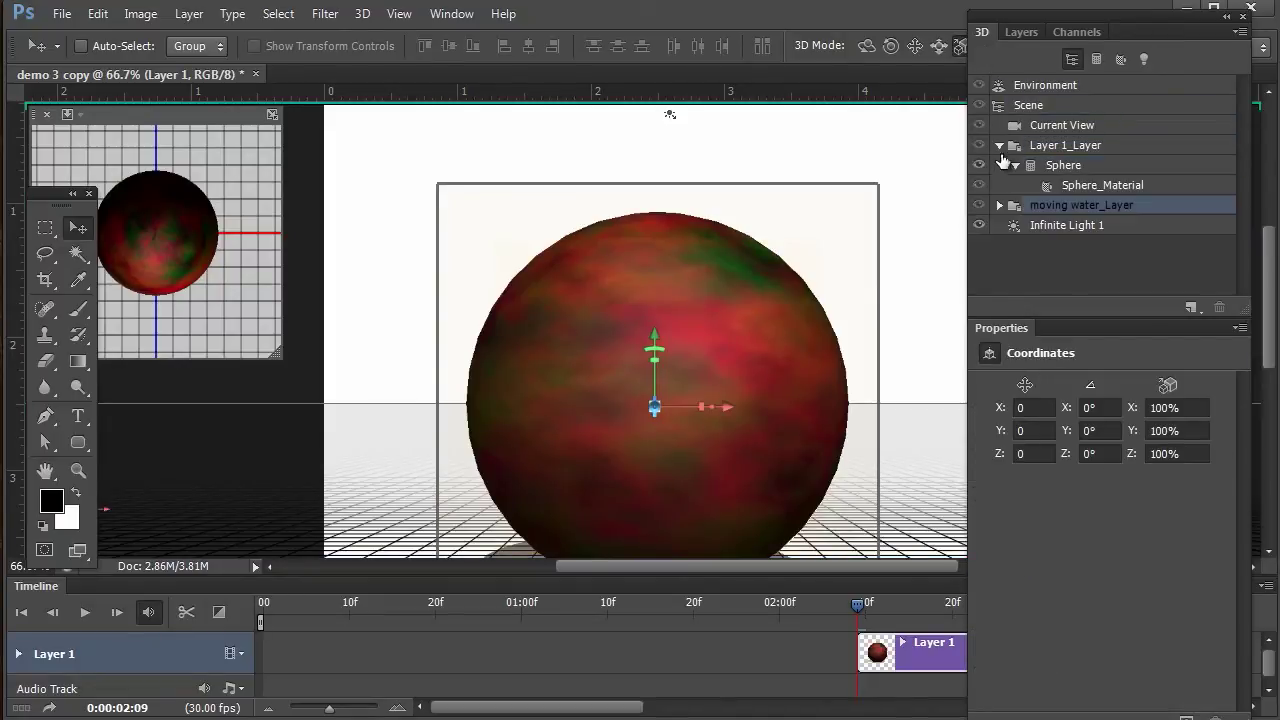
{"action": "left_click", "coordinate": [979, 168]}
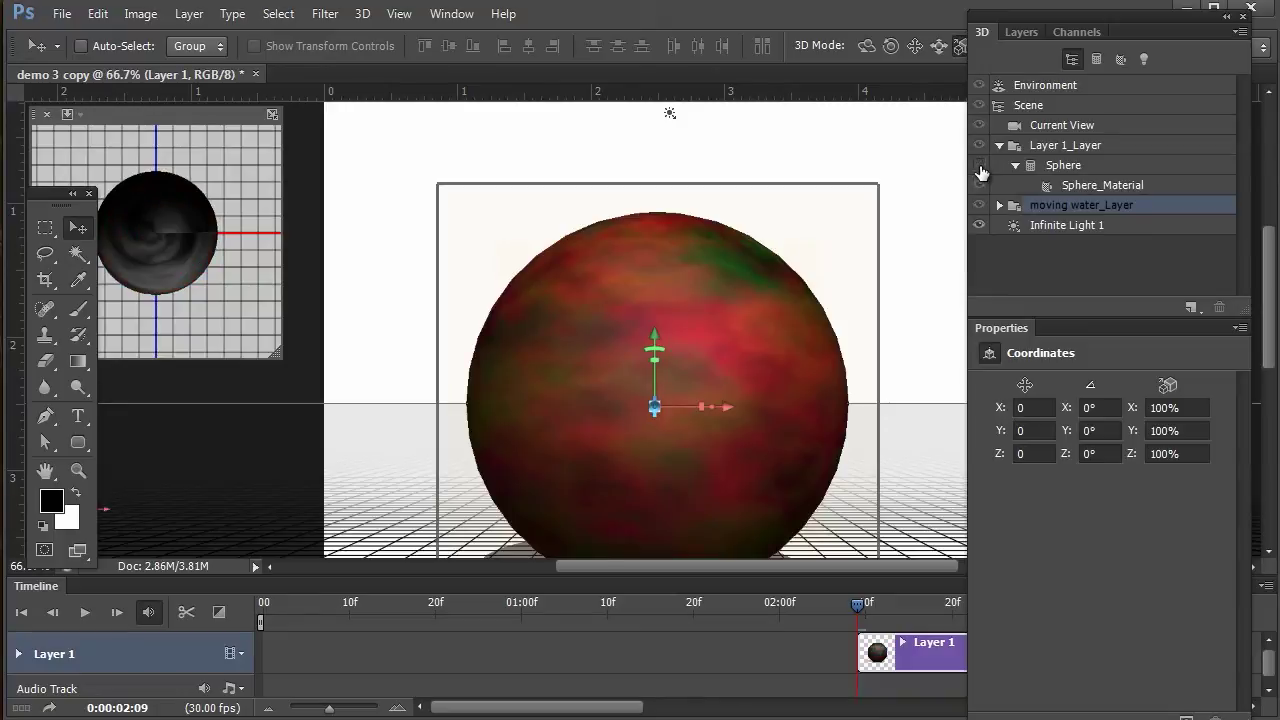
{"action": "left_click", "coordinate": [979, 168]}
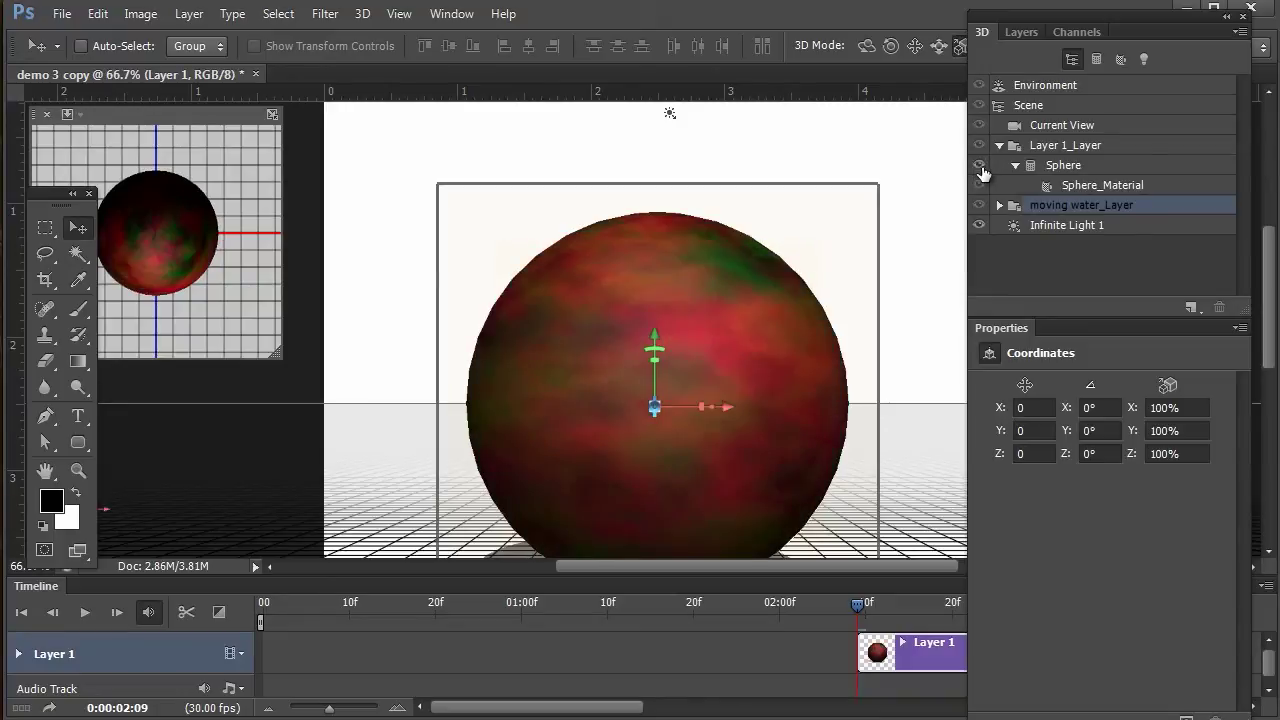
Rename the Layer 1_Layer group to 'planet'.
{"action": "double_click", "coordinate": [1055, 147]}
{"action": "type", "text": "p"}
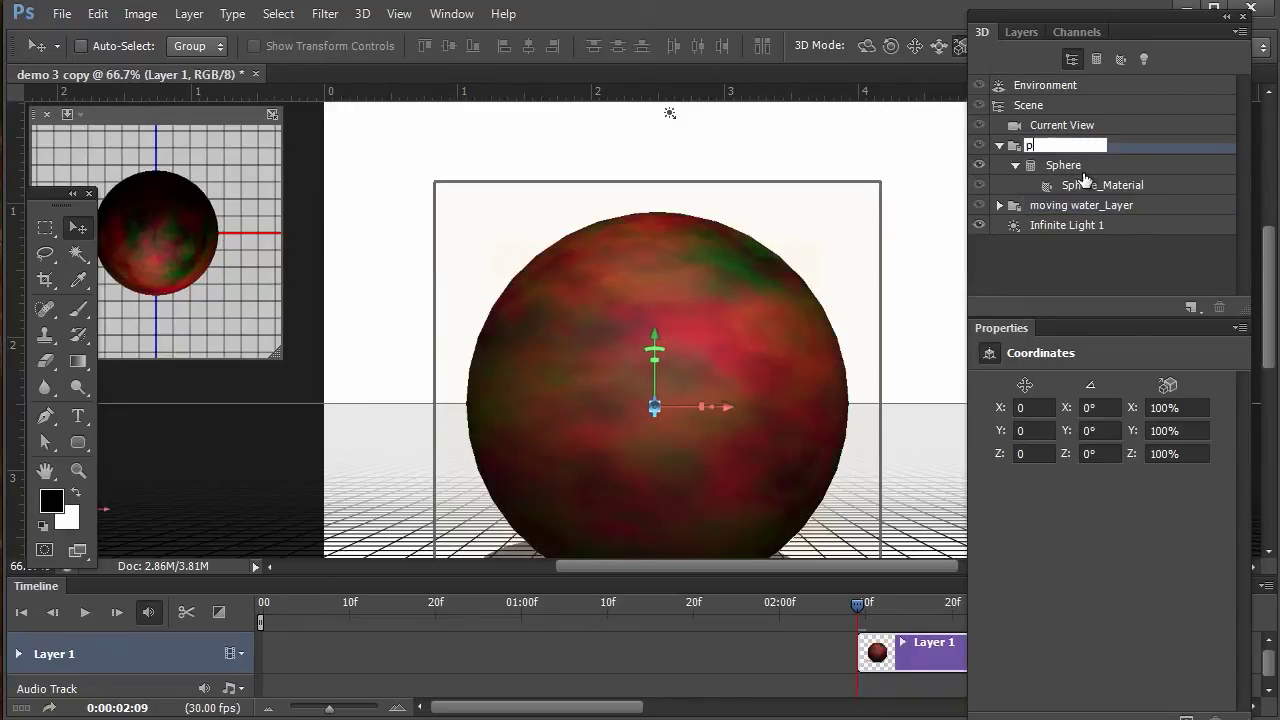
{"action": "type", "text": "lan"}
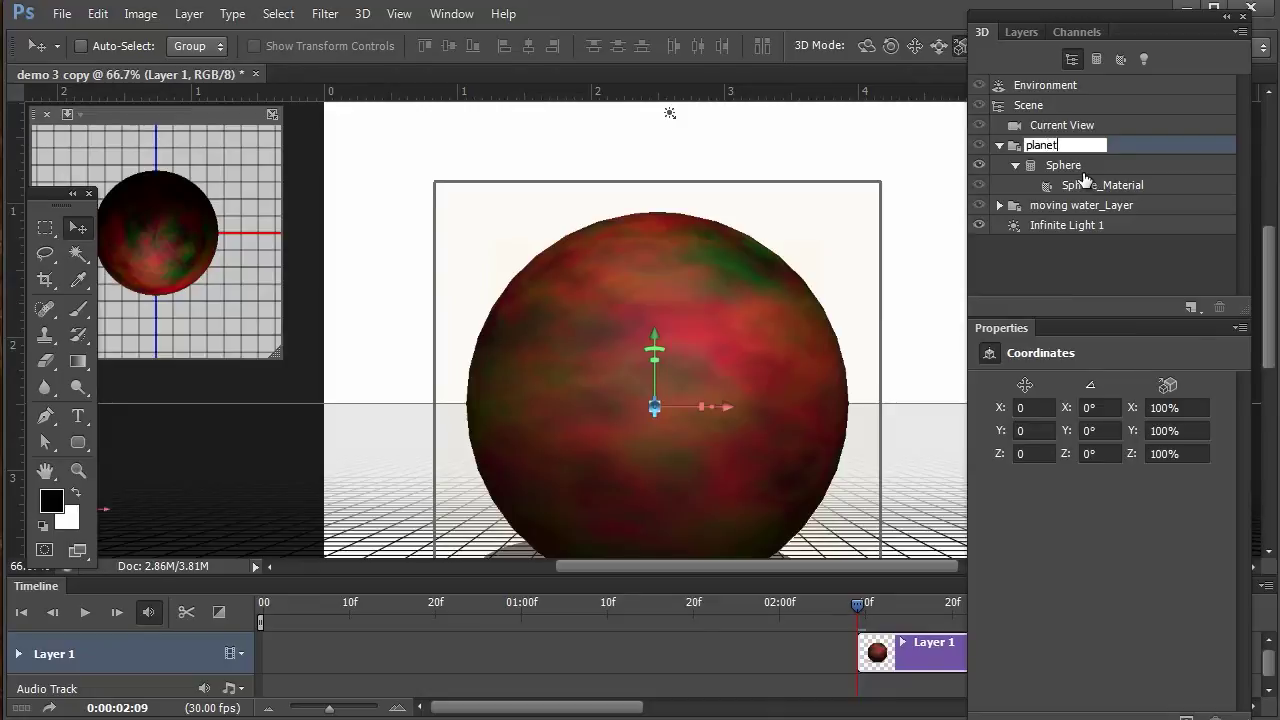
{"action": "type", "text": "et"}
{"action": "key", "text": "Return"}
Rename moving water_Layer to 'clouds', expand it, and select its sphere material.
{"action": "double_click", "coordinate": [1100, 206]}
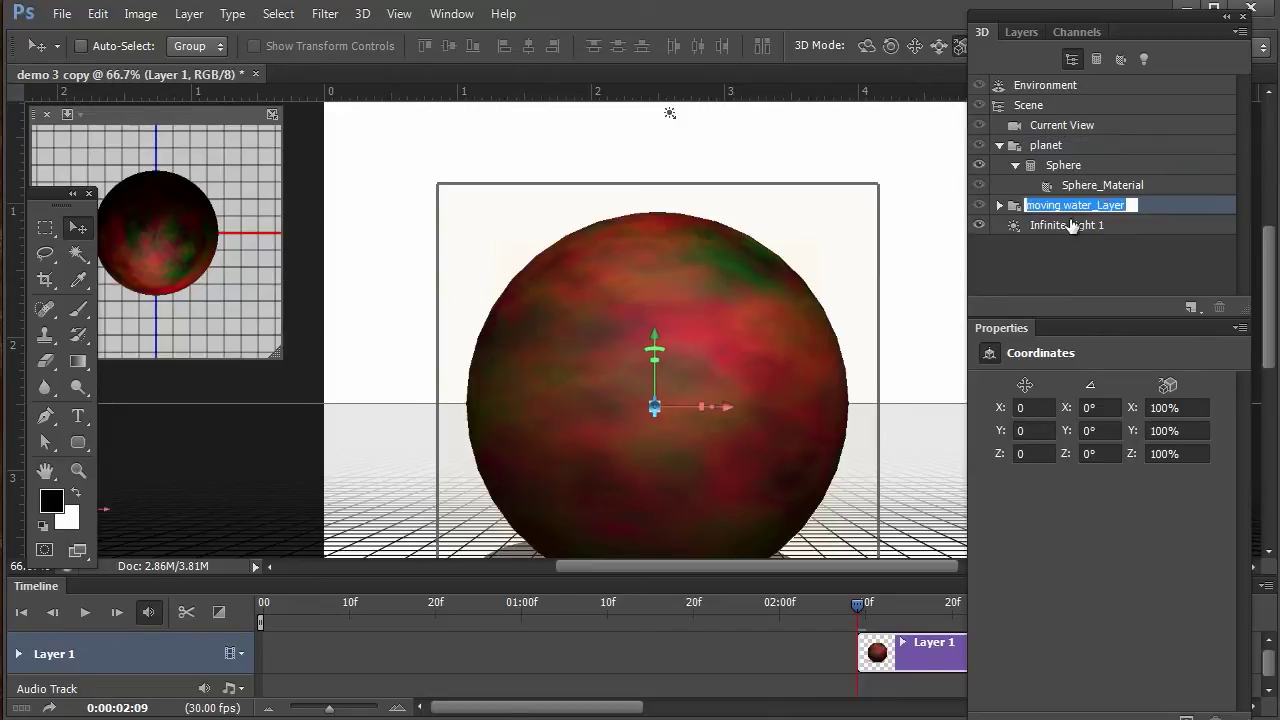
{"action": "type", "text": "clouds"}
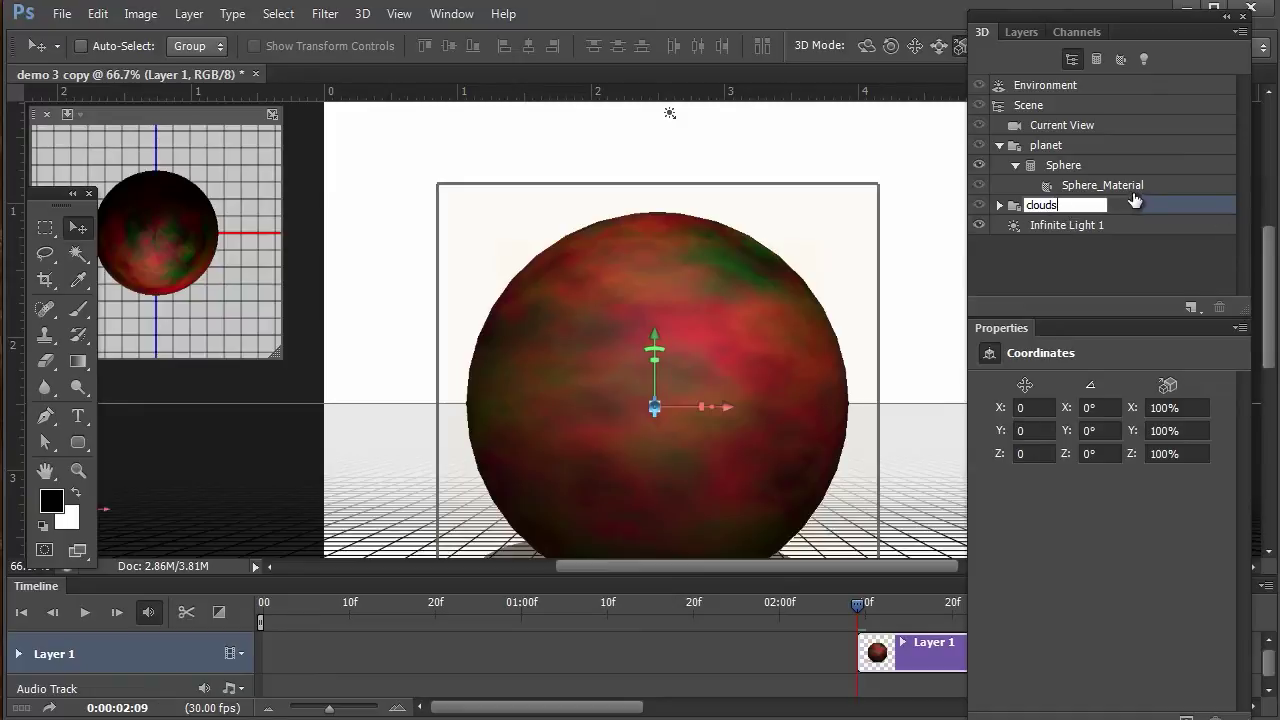
{"action": "key", "text": "Return"}
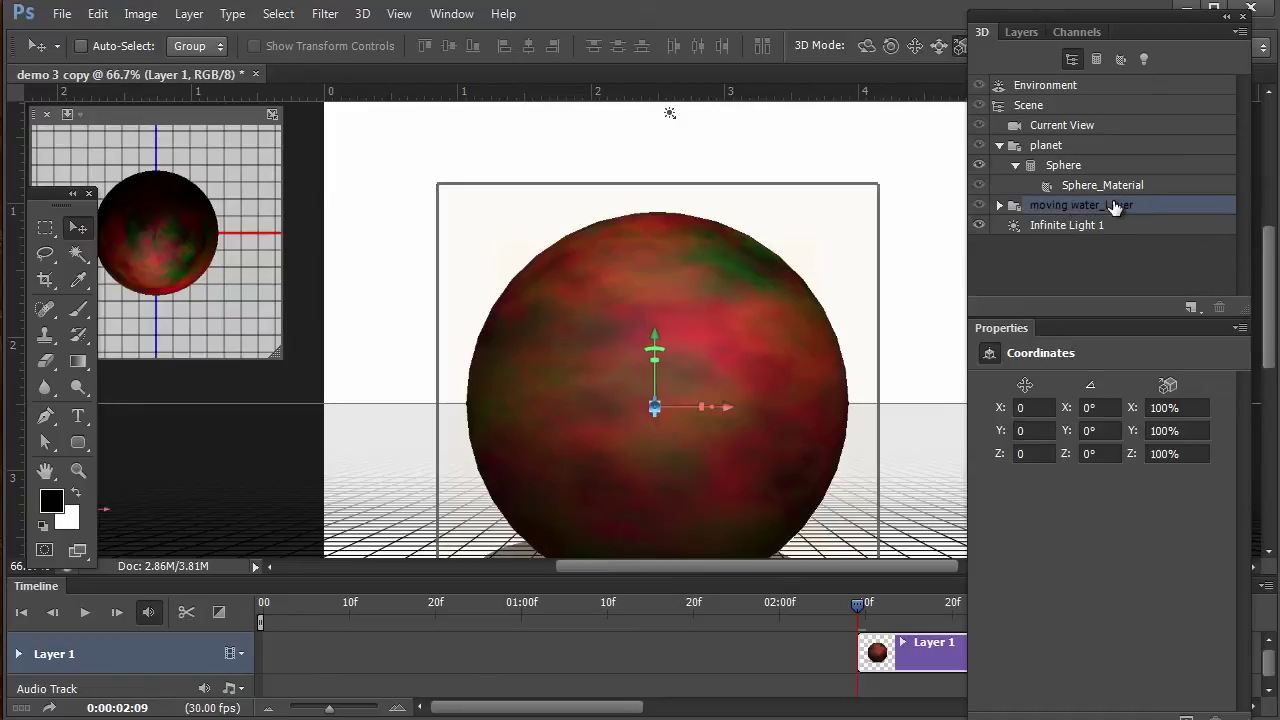
{"action": "left_click", "coordinate": [997, 205]}
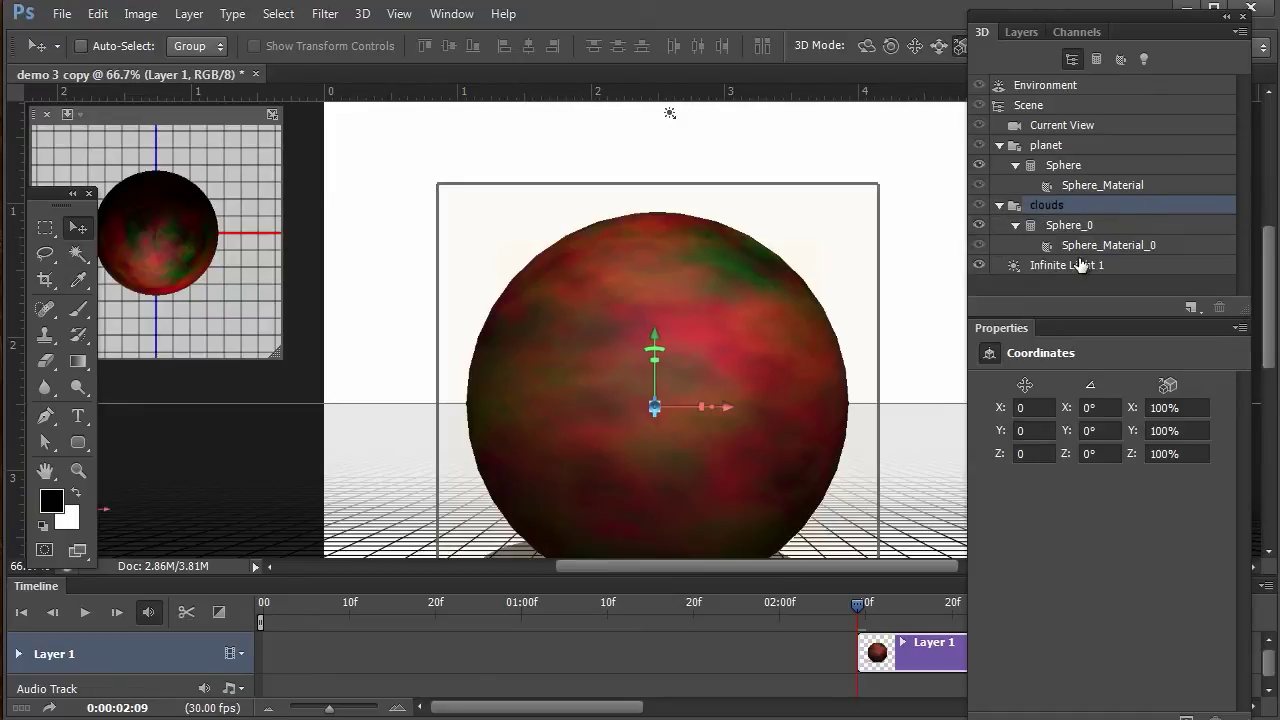
{"action": "left_click", "coordinate": [1082, 245]}
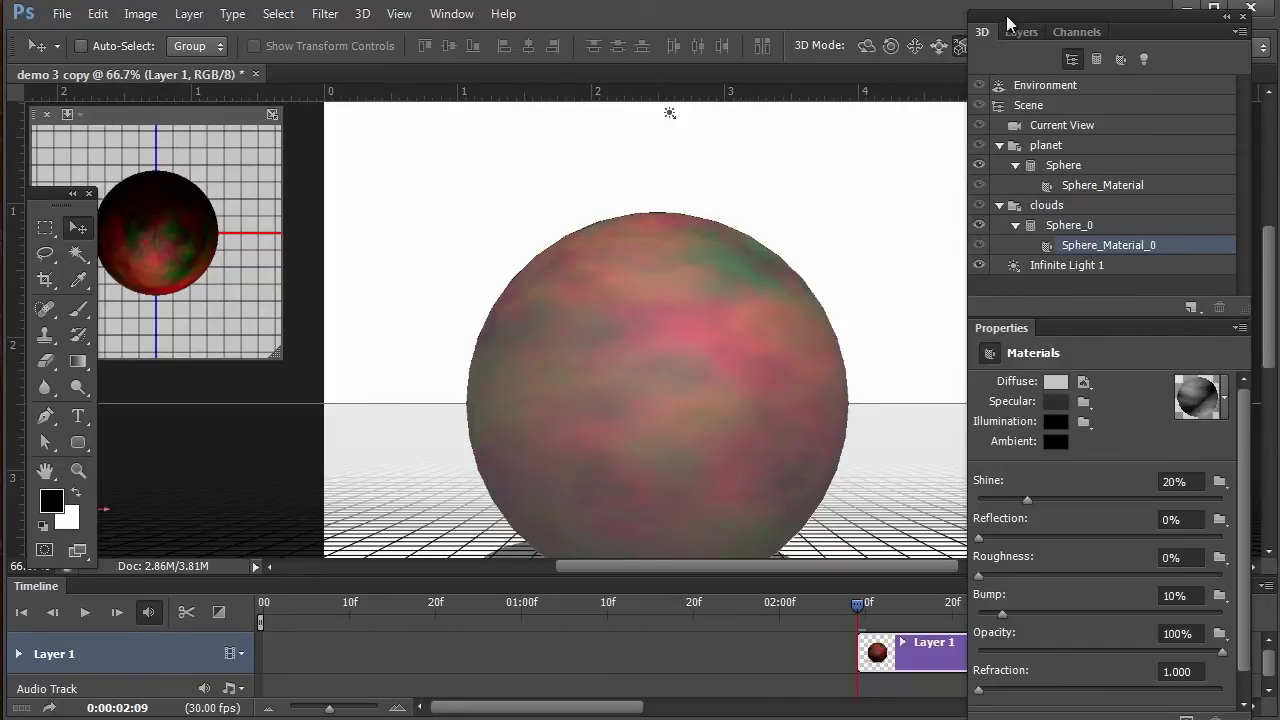
Select the clouds sphere, then move and shorten the 3D panel group to uncover the Layer 1 clip.
{"action": "left_click_drag", "start_coordinate": [1010, 24], "coordinate": [1036, 24]}
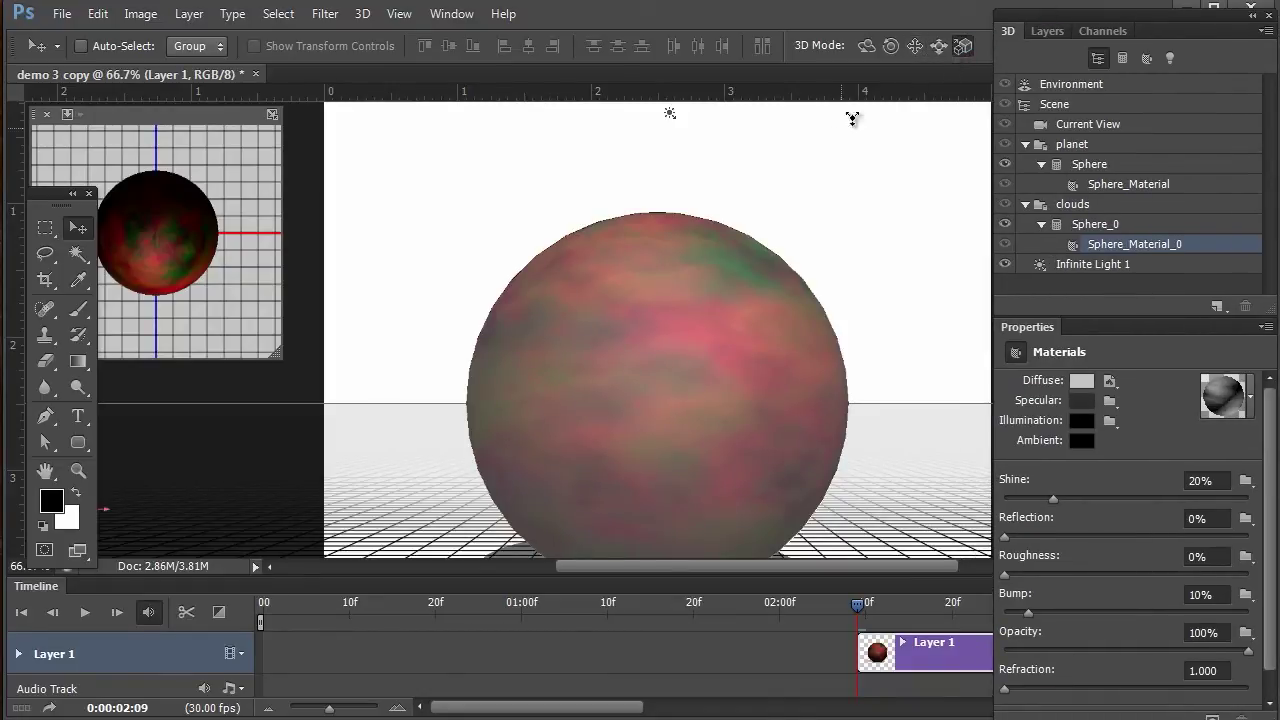
{"action": "left_click", "coordinate": [878, 306]}
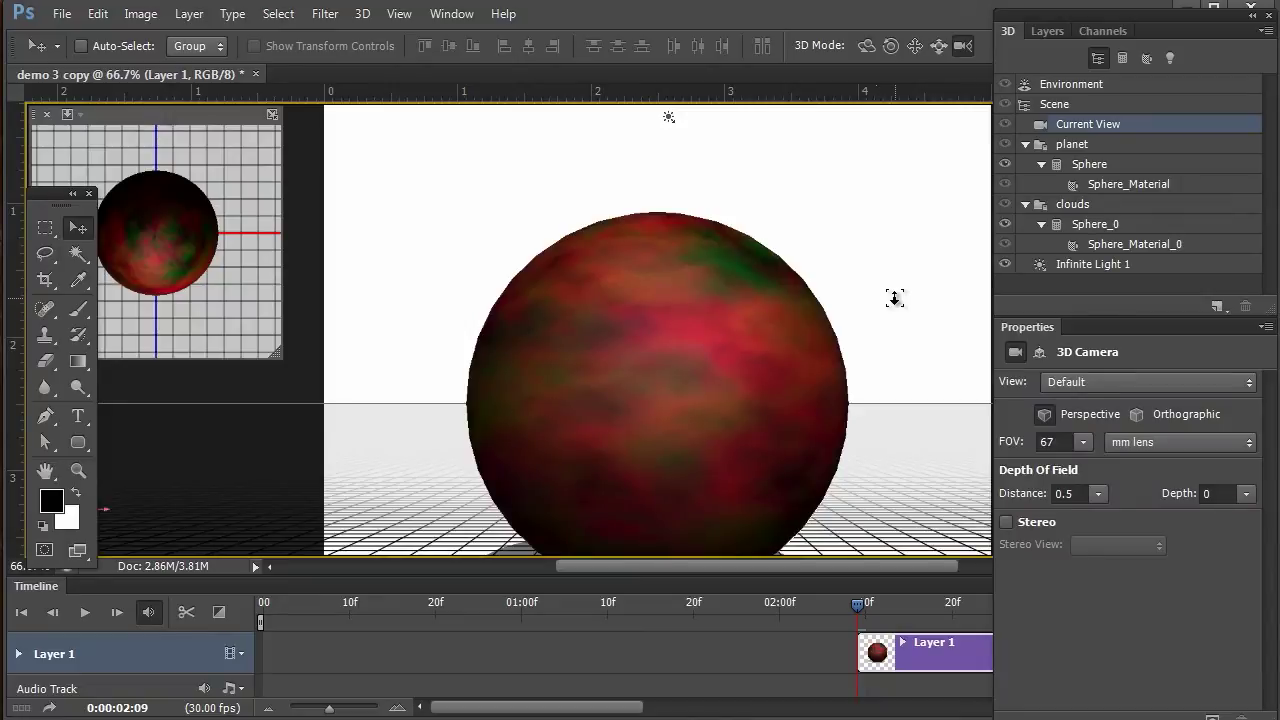
{"action": "left_click", "coordinate": [1084, 233]}
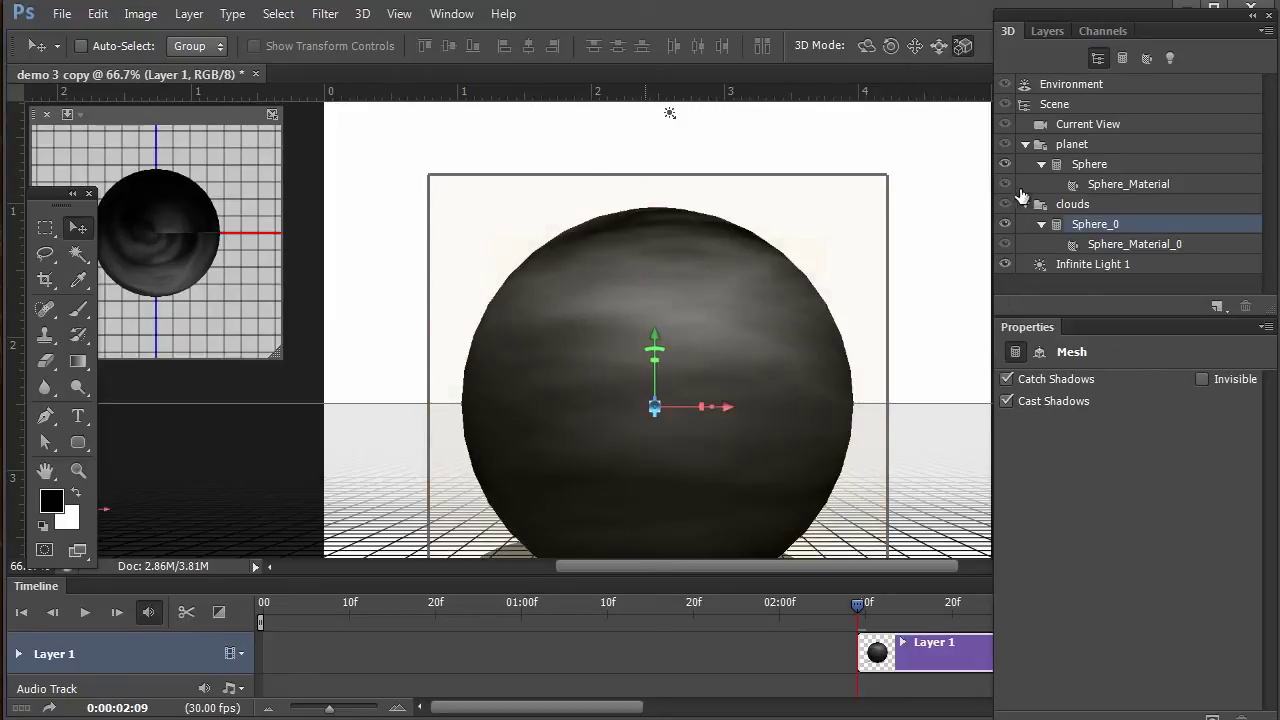
{"action": "left_click_drag", "start_coordinate": [1133, 14], "coordinate": [1107, 17]}
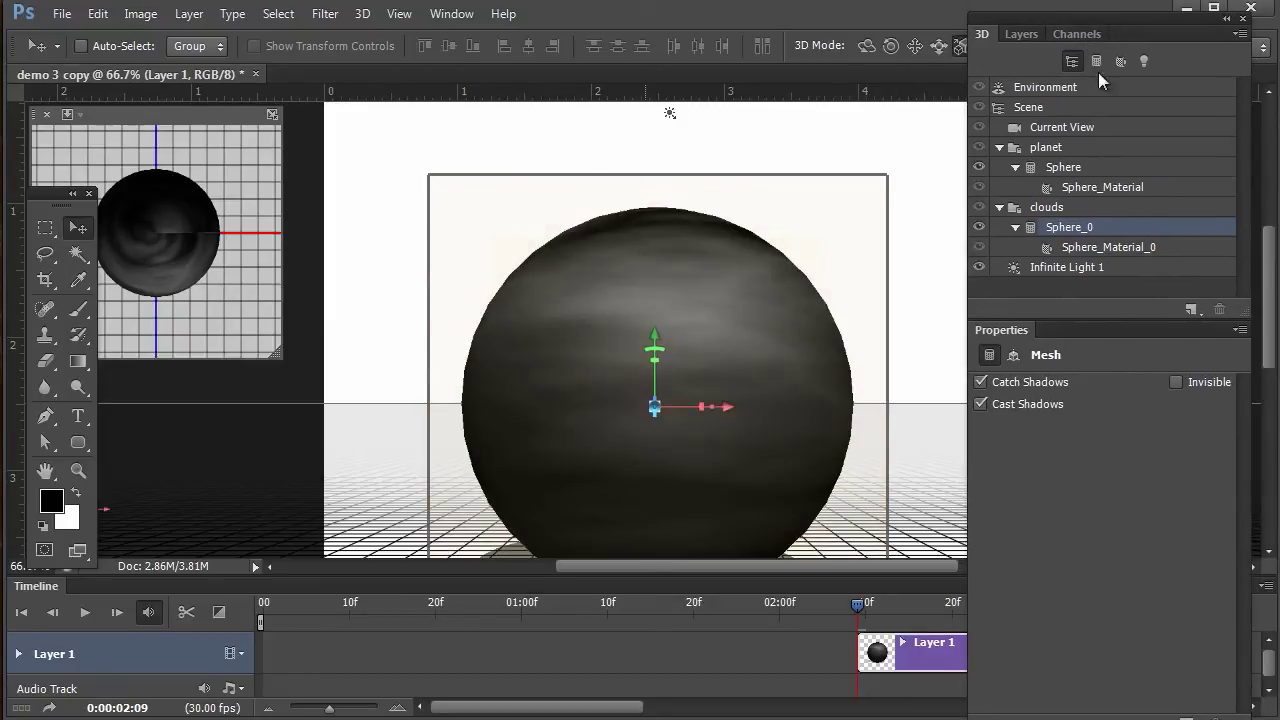
{"action": "left_click_drag", "start_coordinate": [1252, 716], "coordinate": [1233, 580]}
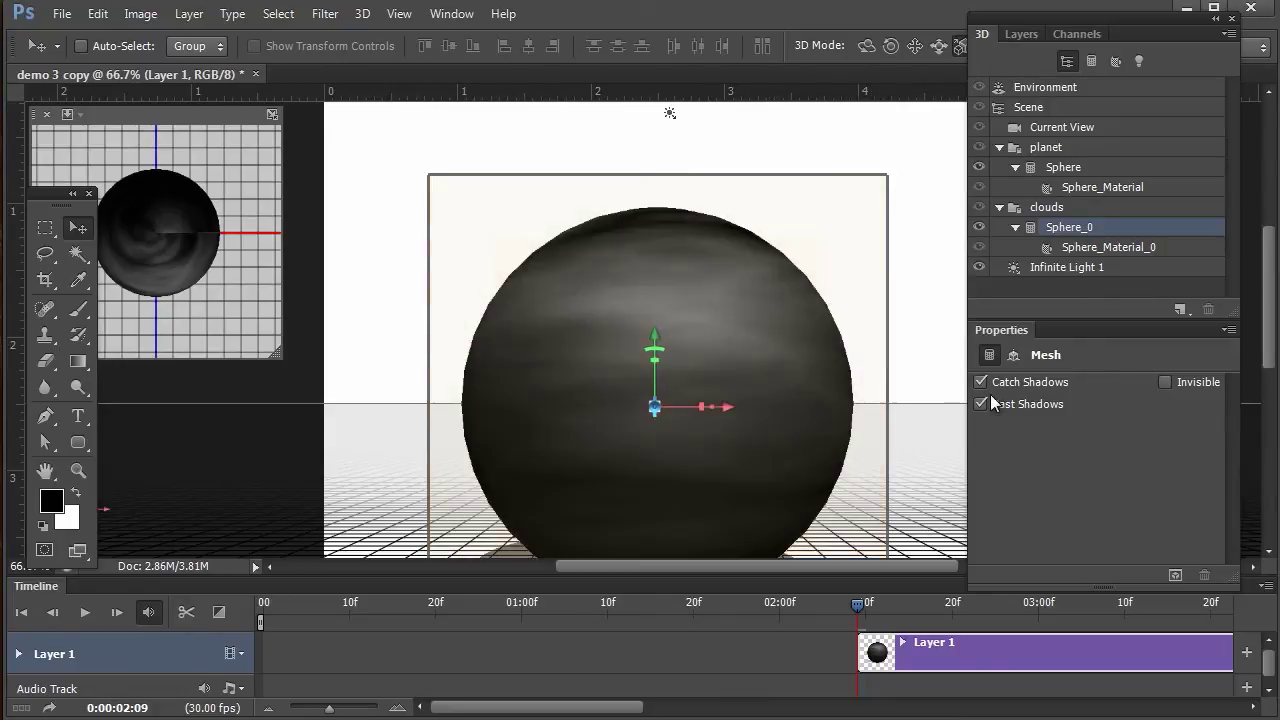
{"action": "left_click", "coordinate": [1105, 252]}
Load moving water.mp4 as the clouds material's Opacity texture, then scrub forward to preview the clouds.
{"action": "left_click_drag", "start_coordinate": [1232, 404], "coordinate": [1236, 478]}
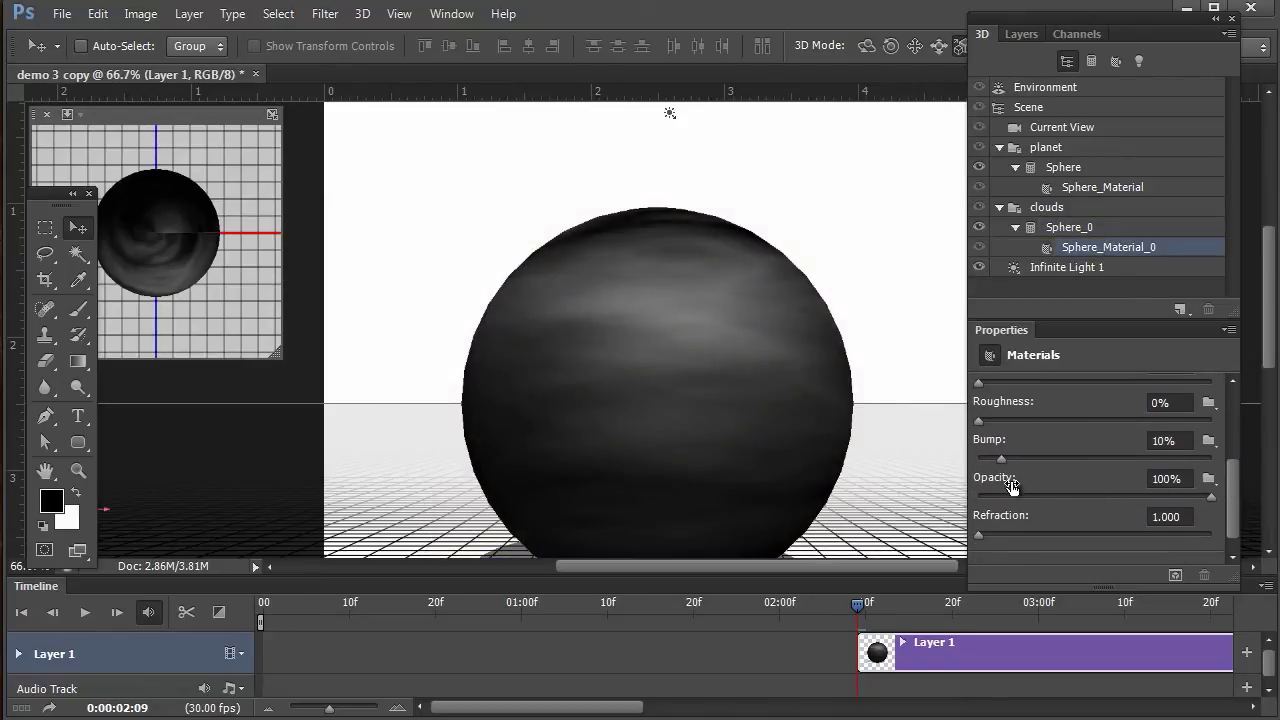
{"action": "left_click", "coordinate": [1208, 479]}
{"action": "left_click", "coordinate": [1109, 524]}
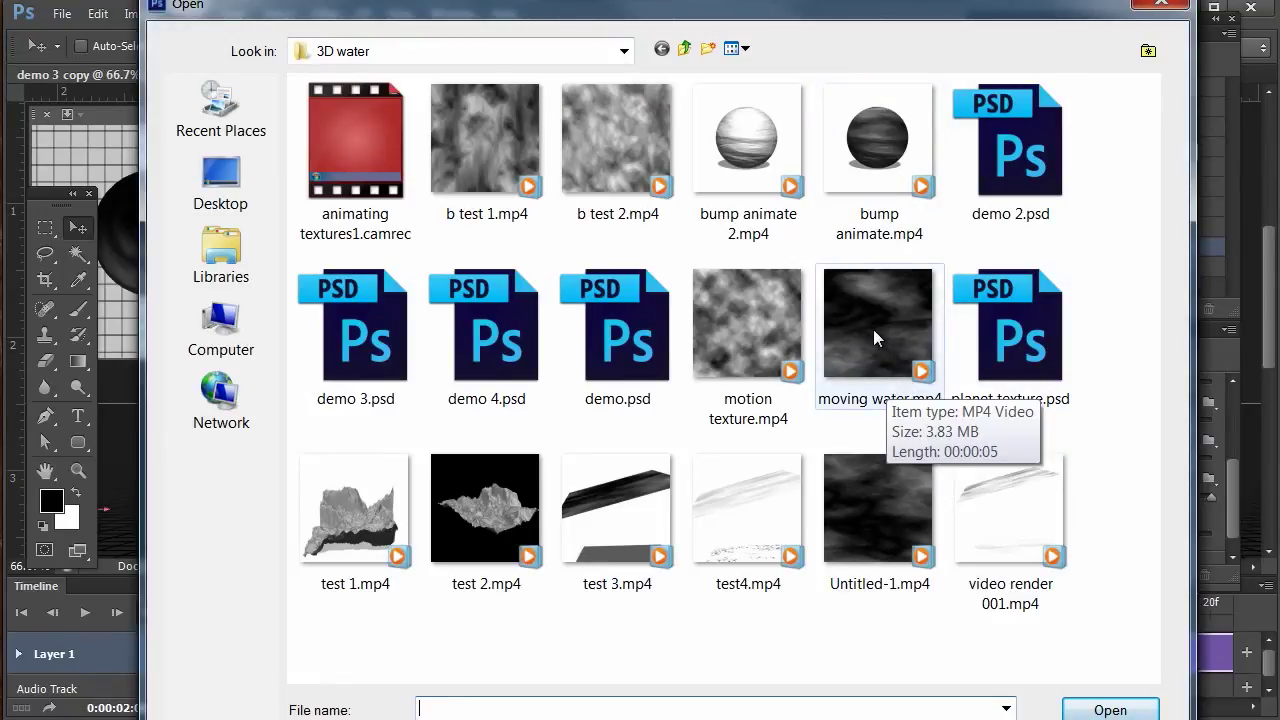
{"action": "double_click", "coordinate": [875, 340]}
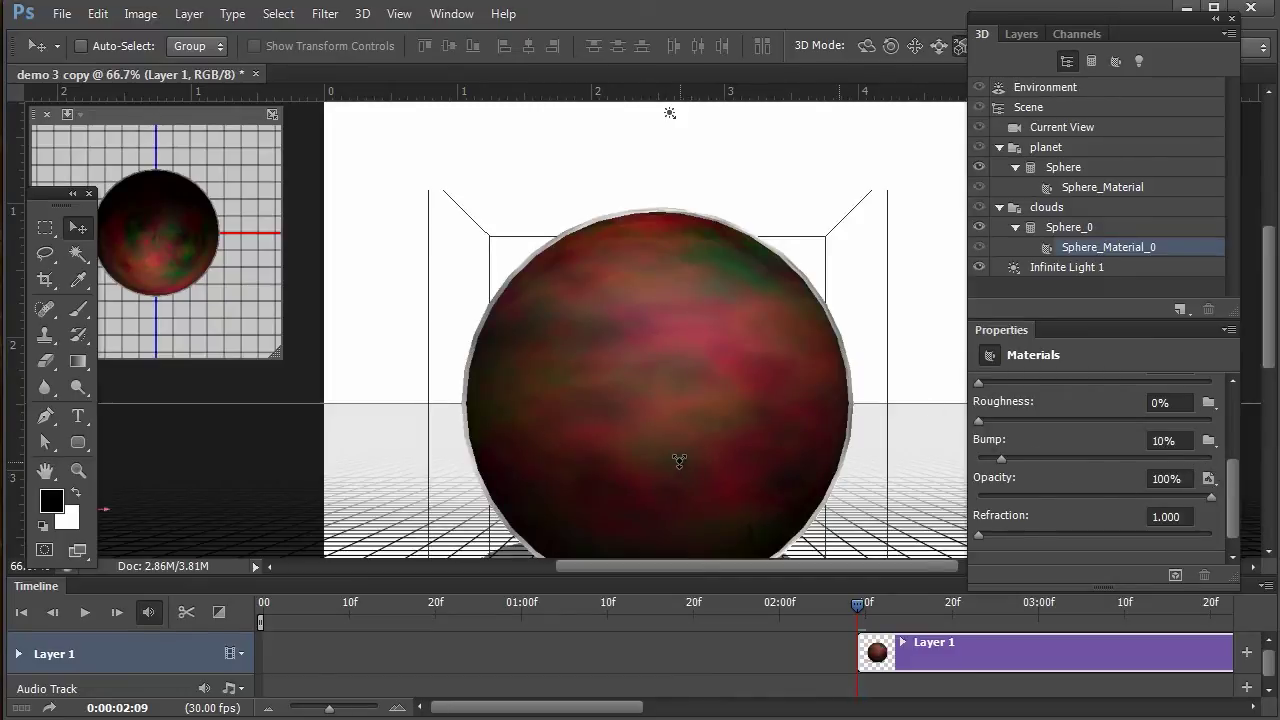
{"action": "left_click_drag", "start_coordinate": [857, 604], "coordinate": [1063, 628]}
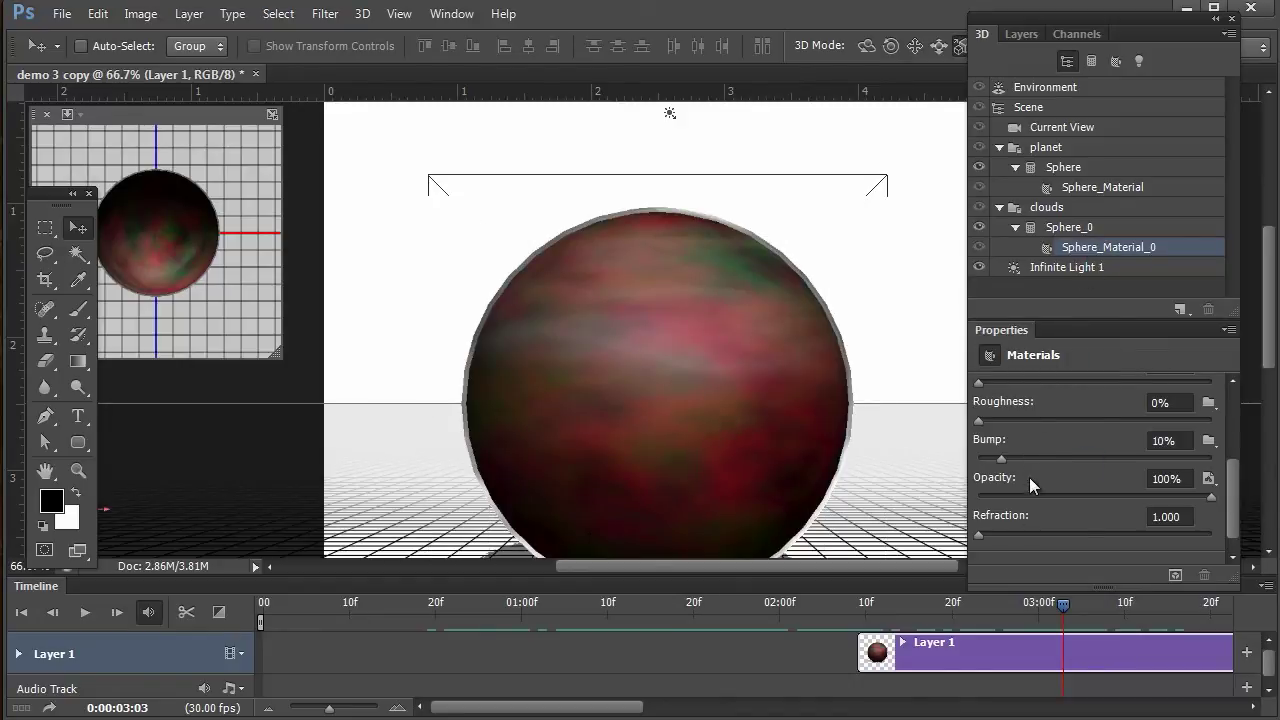
Open the clouds Opacity texture for editing and add a Curves adjustment layer to it.
{"action": "left_click", "coordinate": [1208, 480]}
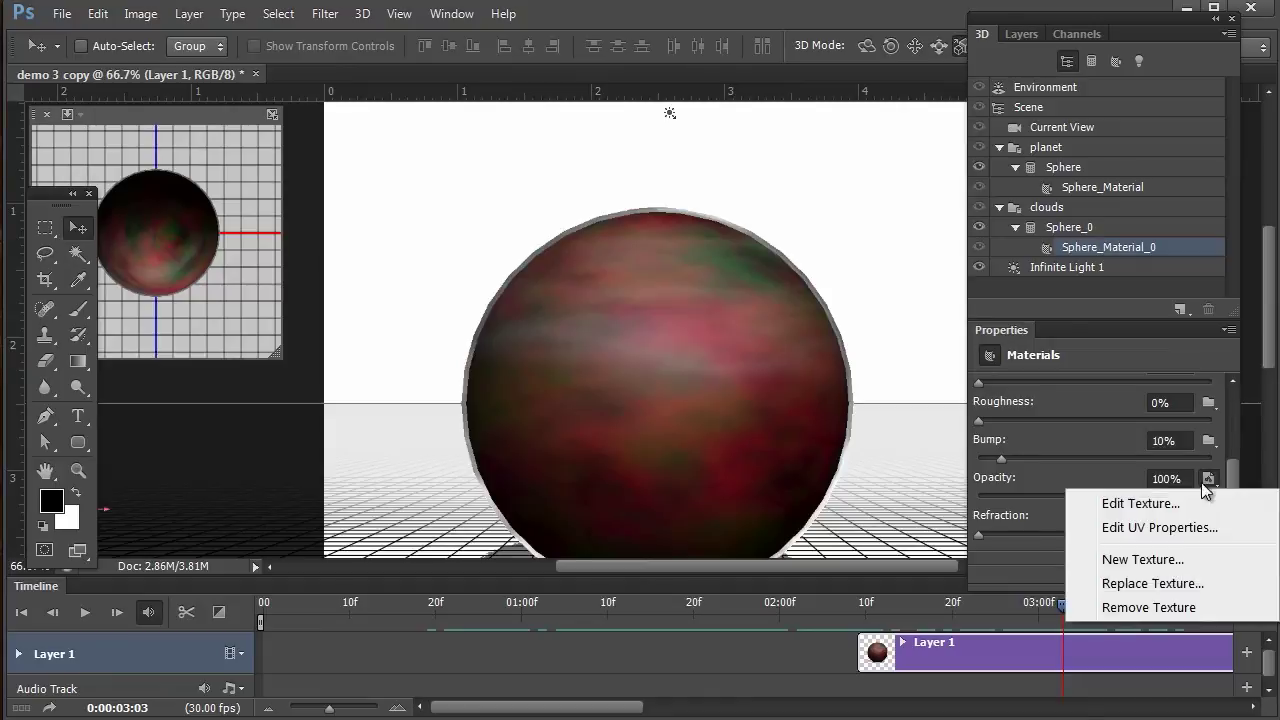
{"action": "left_click", "coordinate": [1150, 508]}
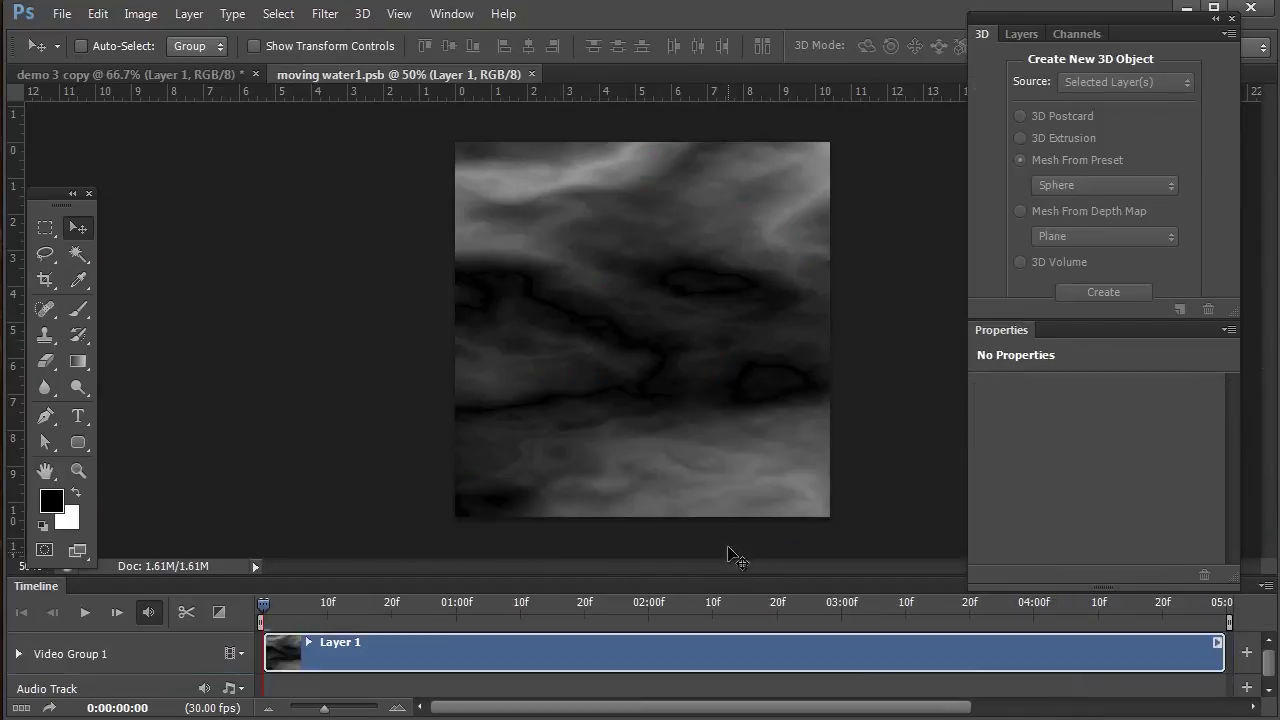
{"action": "left_click", "coordinate": [1020, 34]}
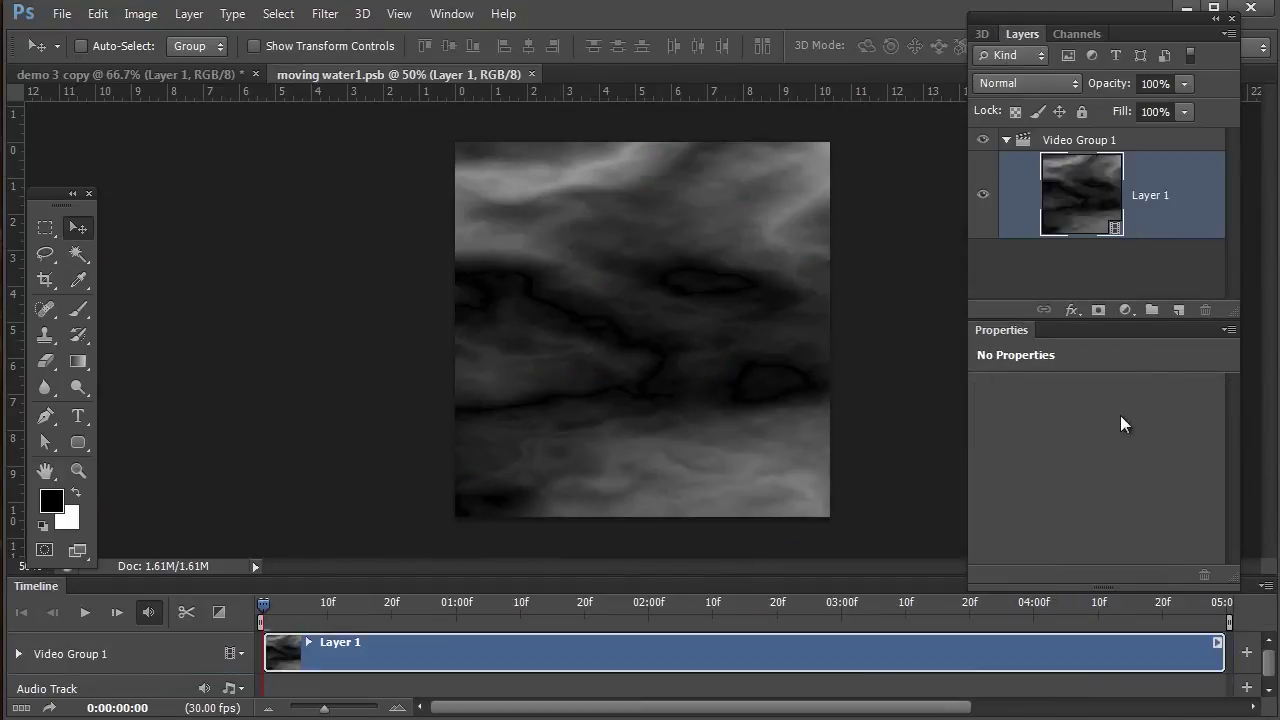
{"action": "left_click", "coordinate": [1125, 310]}
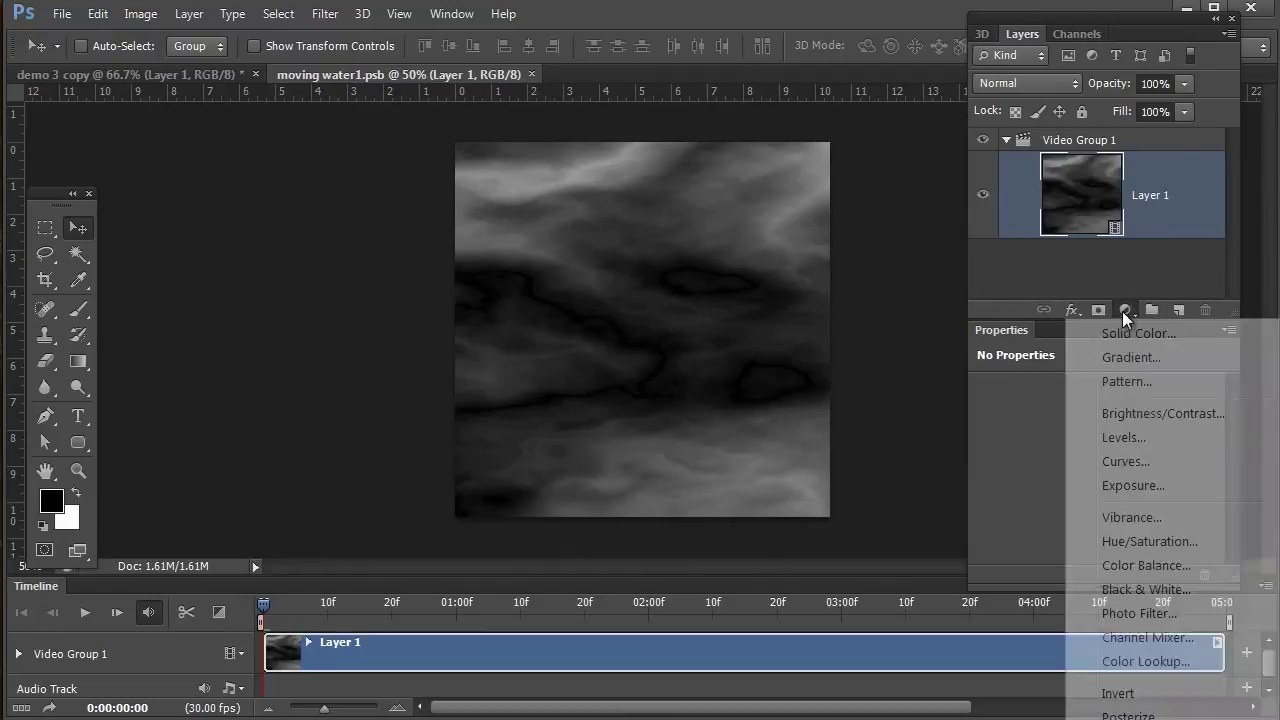
{"action": "left_click", "coordinate": [1128, 461]}
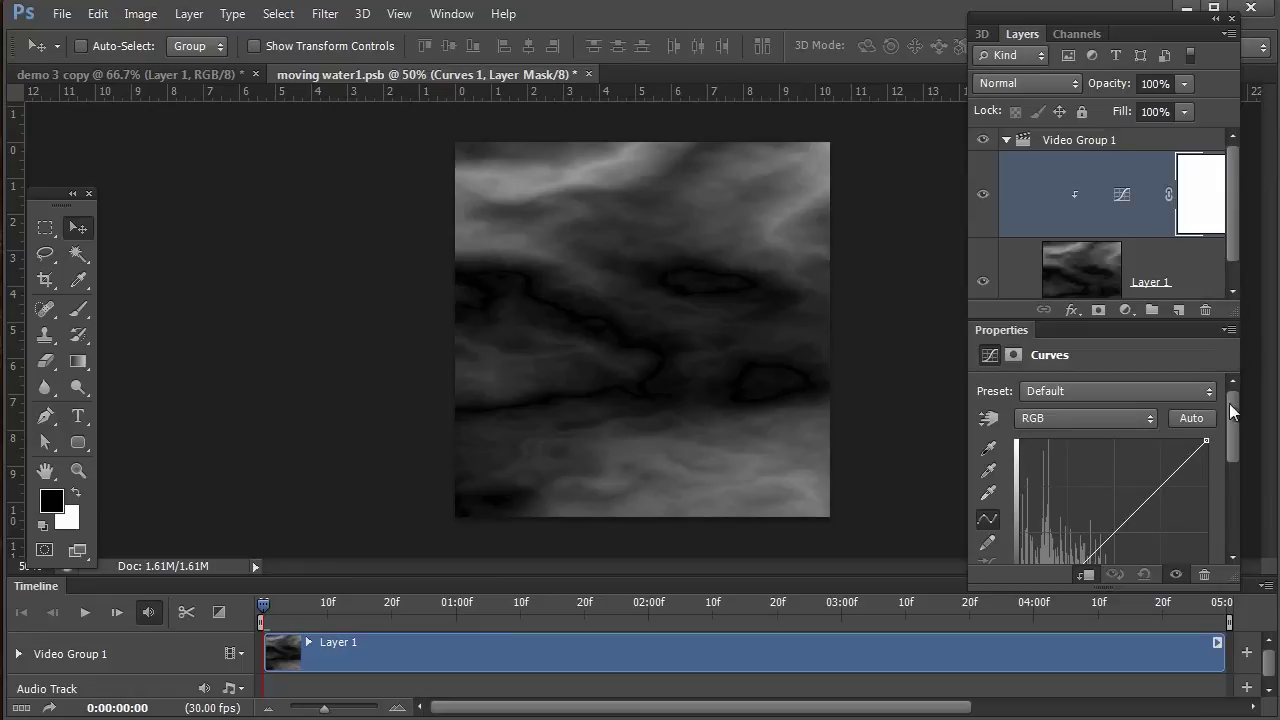
Boost the curve to input 111, output 195, save the texture and close it.
{"action": "scroll", "coordinate": [1228, 455], "scroll_direction": "down", "scroll_amount": 3}
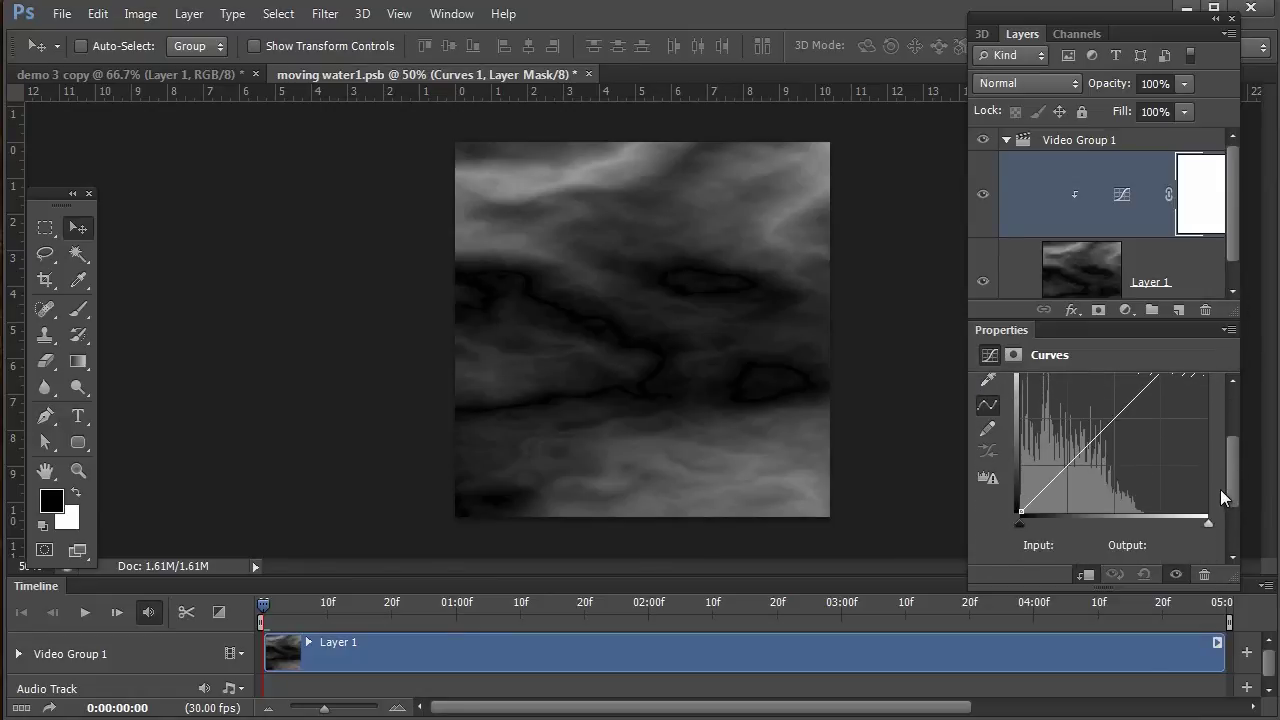
{"action": "left_click_drag", "start_coordinate": [1208, 534], "coordinate": [1134, 534]}
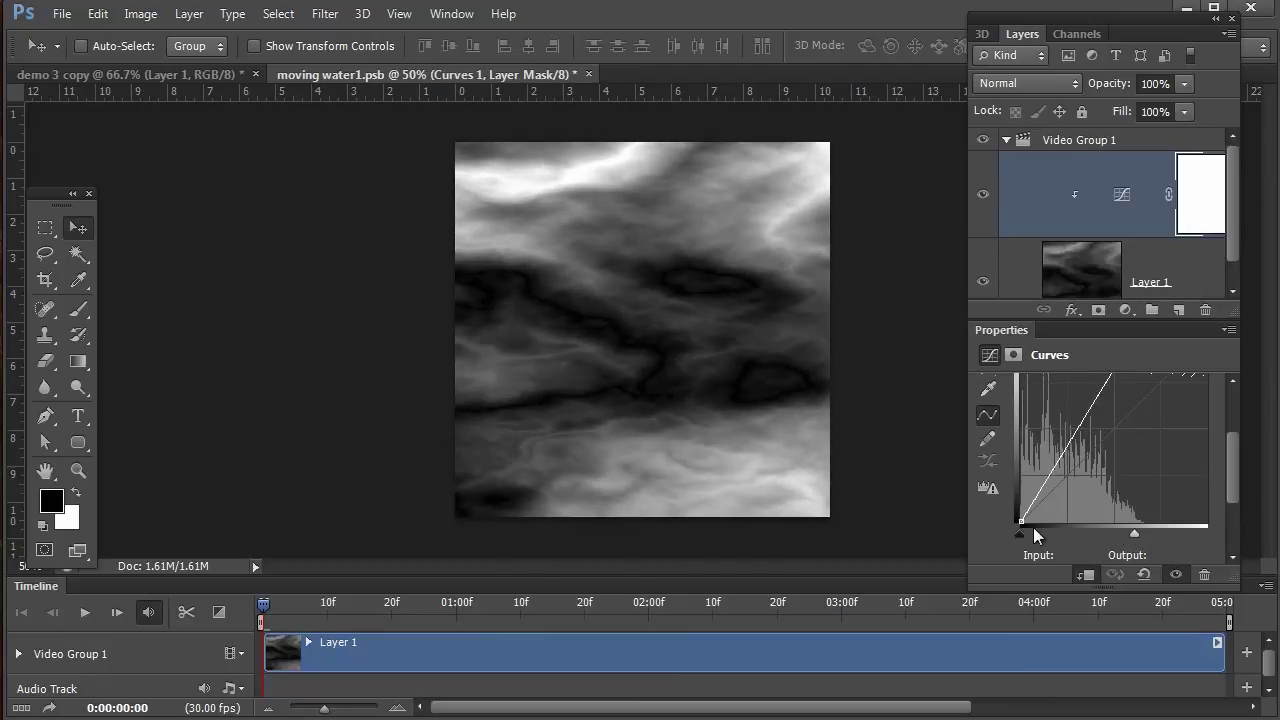
{"action": "left_click", "coordinate": [1022, 537]}
{"action": "left_click_drag", "start_coordinate": [1022, 541], "coordinate": [1039, 501]}
{"action": "left_click", "coordinate": [1037, 503]}
{"action": "left_click_drag", "start_coordinate": [1109, 389], "coordinate": [1101, 380]}
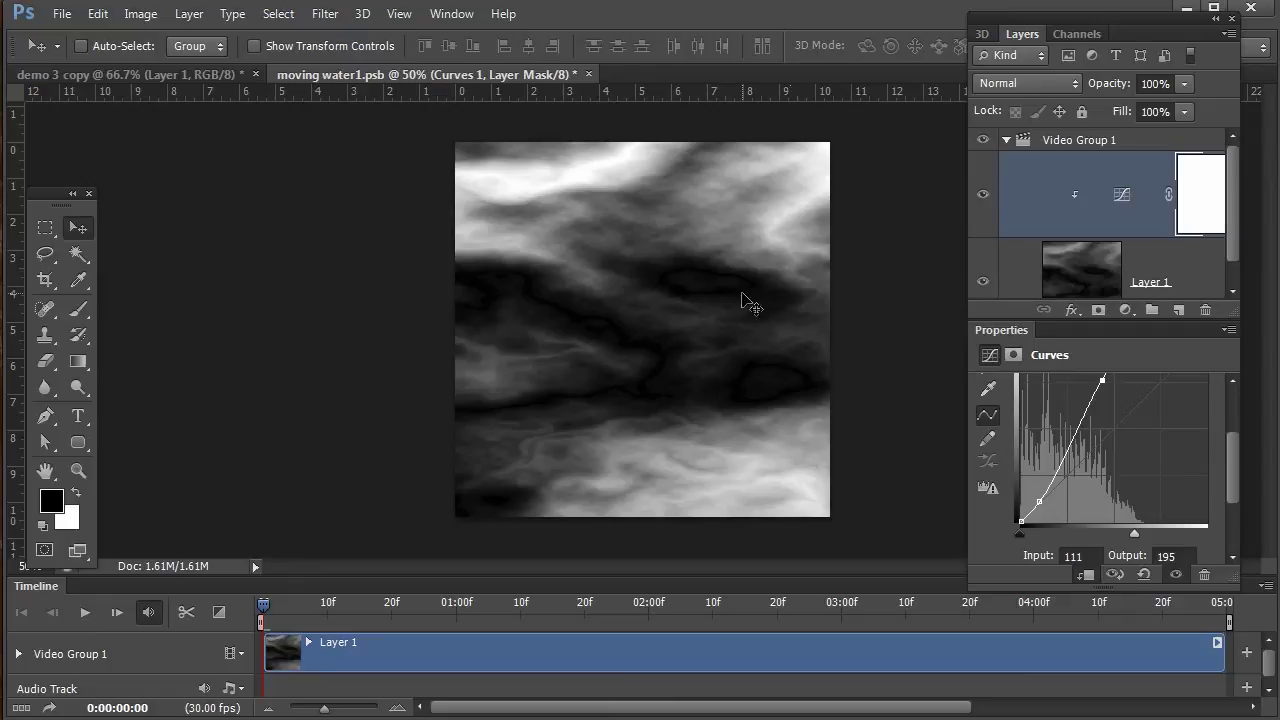
{"action": "key", "text": "ctrl+s"}
{"action": "left_click", "coordinate": [580, 74]}
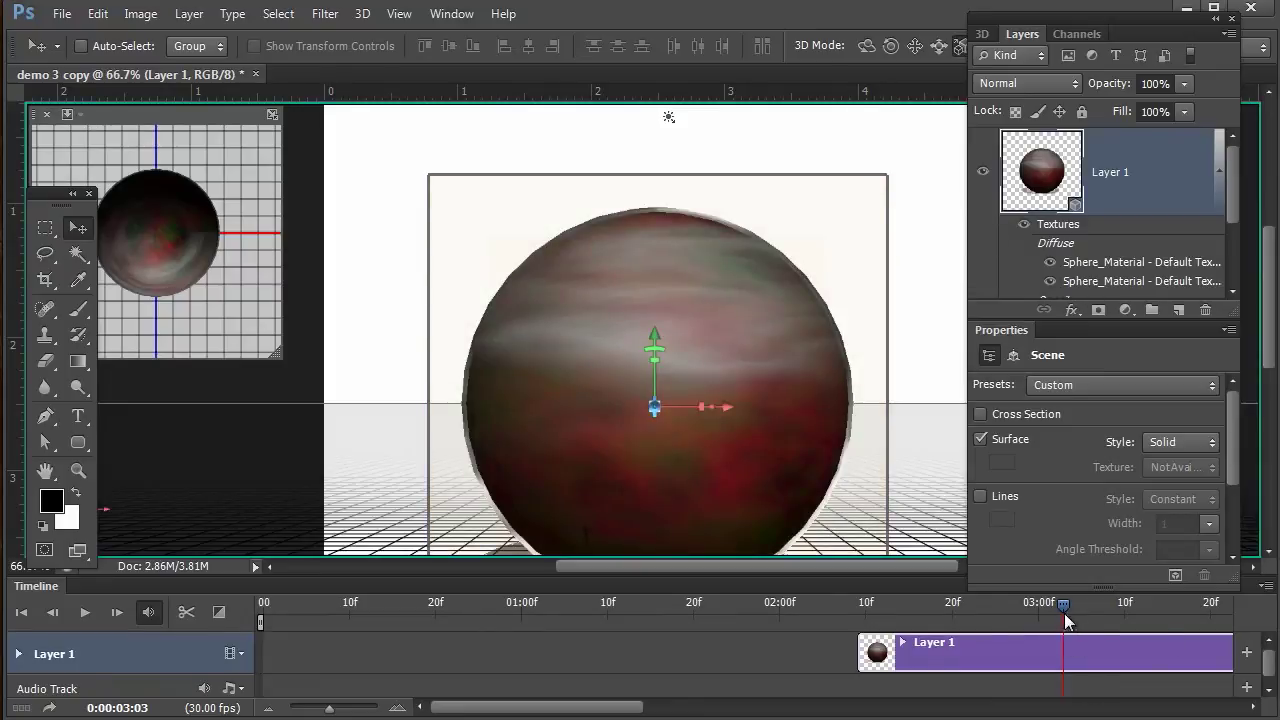
Drag the Layer 1 clip to time 00 and scrub the playhead to preview the moving clouds.
{"action": "left_click_drag", "start_coordinate": [851, 660], "coordinate": [340, 651]}
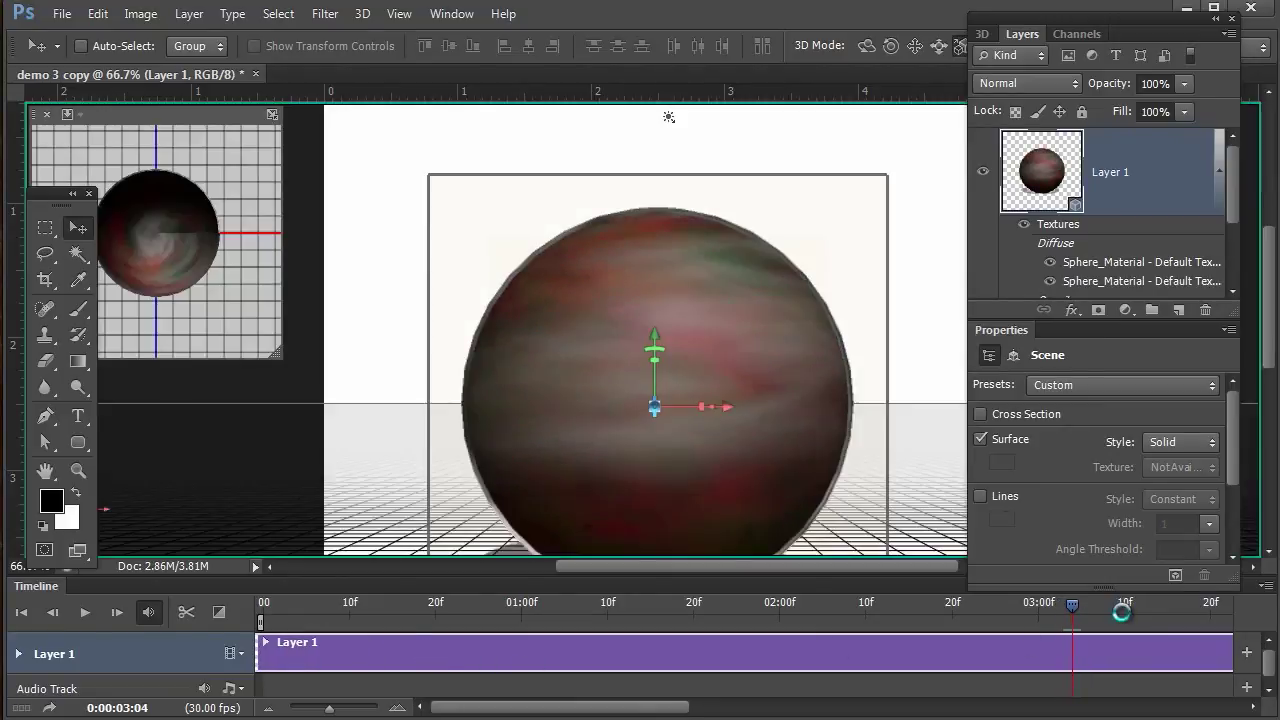
{"action": "left_click_drag", "start_coordinate": [1100, 613], "coordinate": [1177, 618]}
{"action": "left_click_drag", "start_coordinate": [1094, 622], "coordinate": [873, 607]}
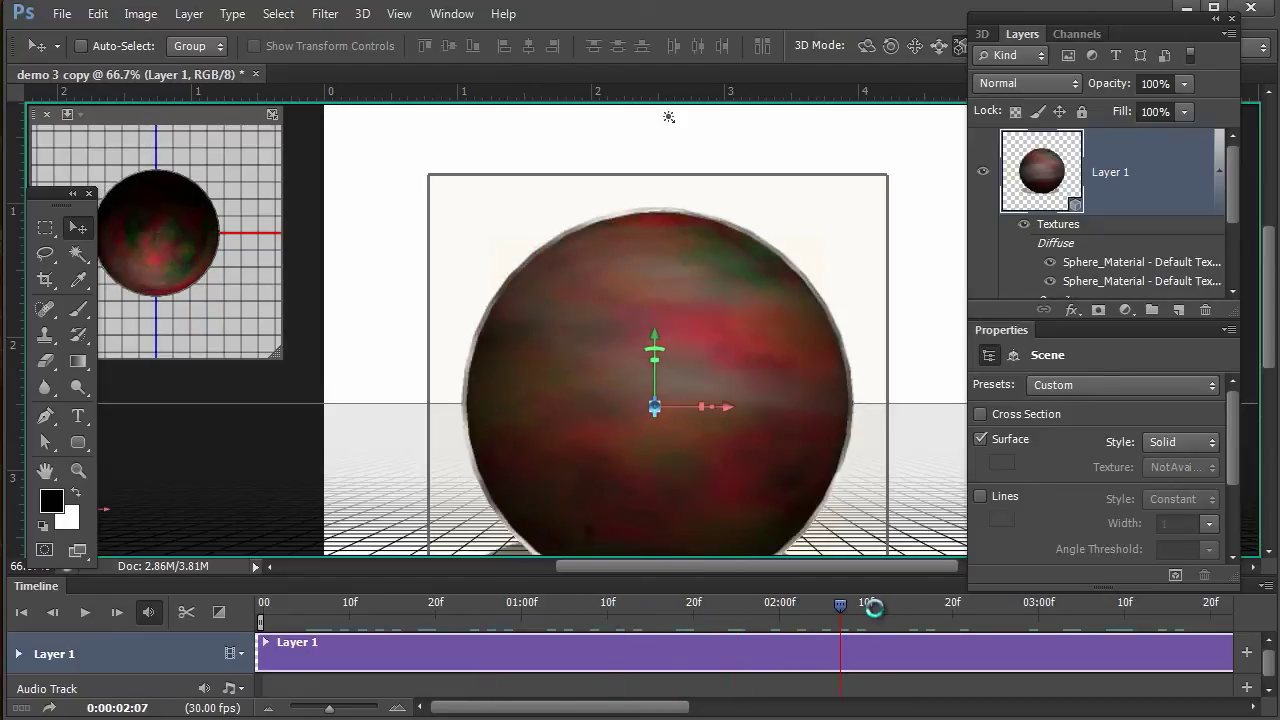